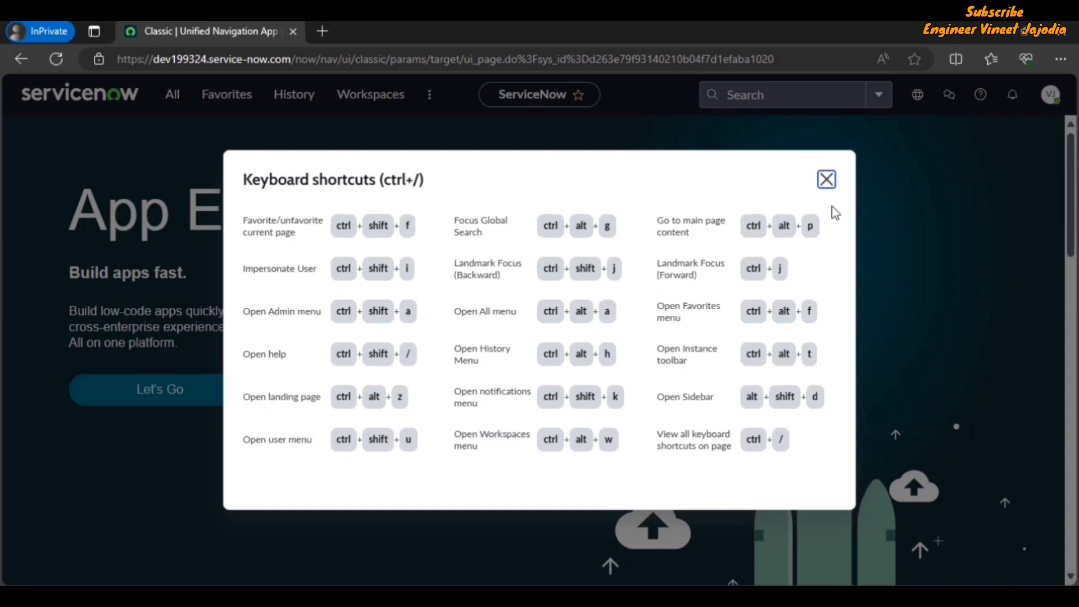
Dismiss the keyboard shortcuts overview, then open and close the Impersonate user dialog from the avatar menu
click(826, 179)
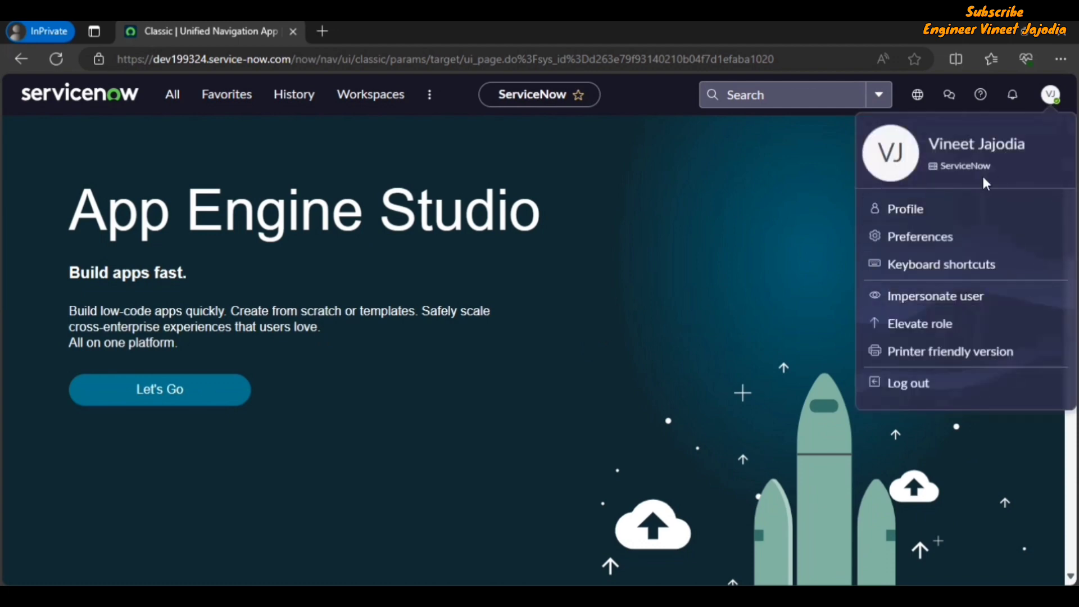
click(617, 295)
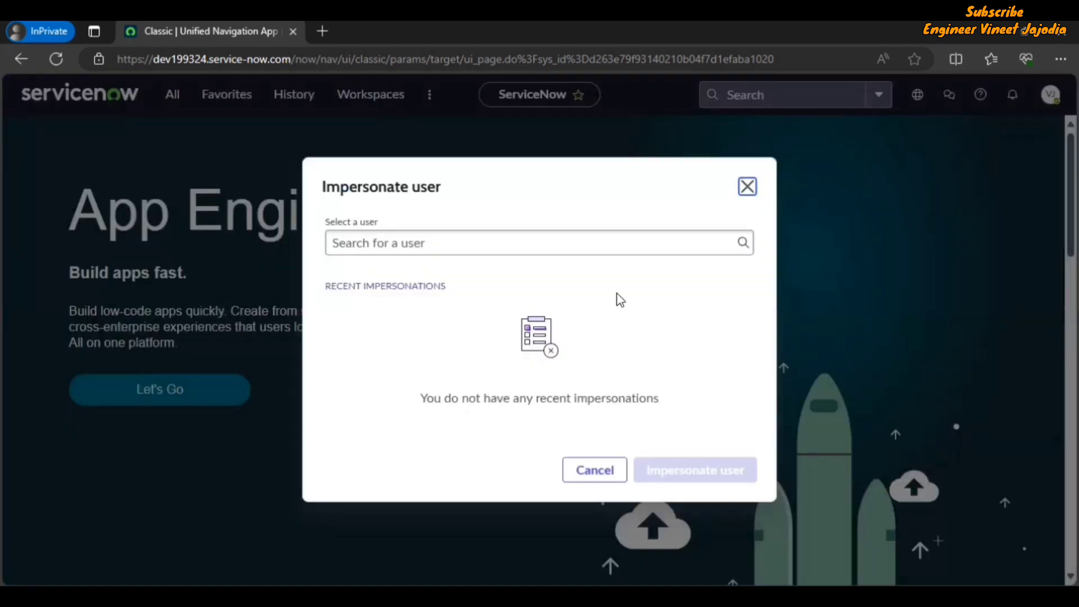
click(743, 189)
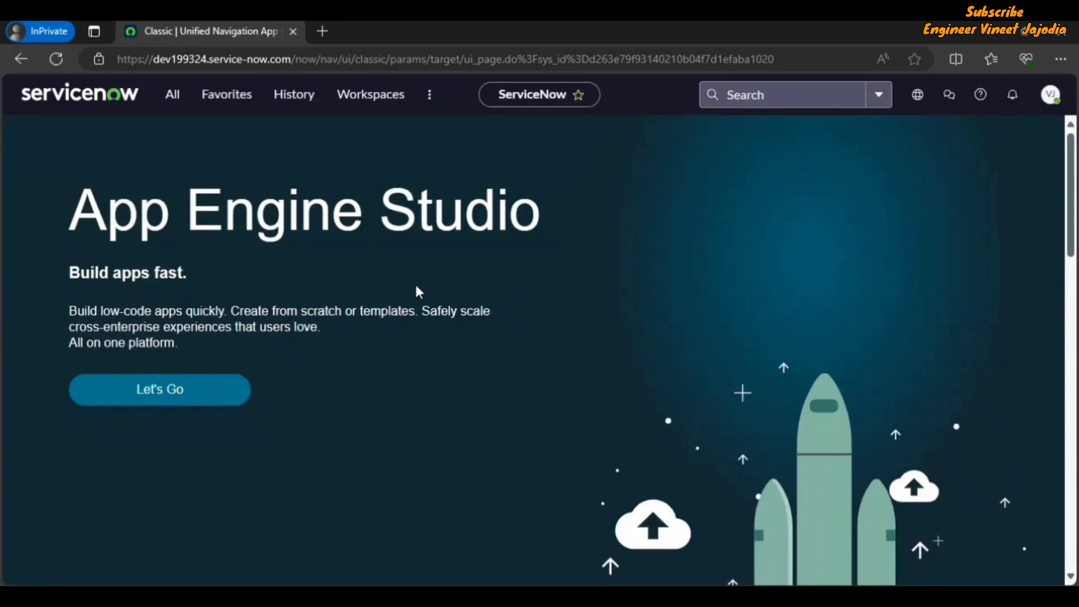
right_click(209, 36)
click(251, 133)
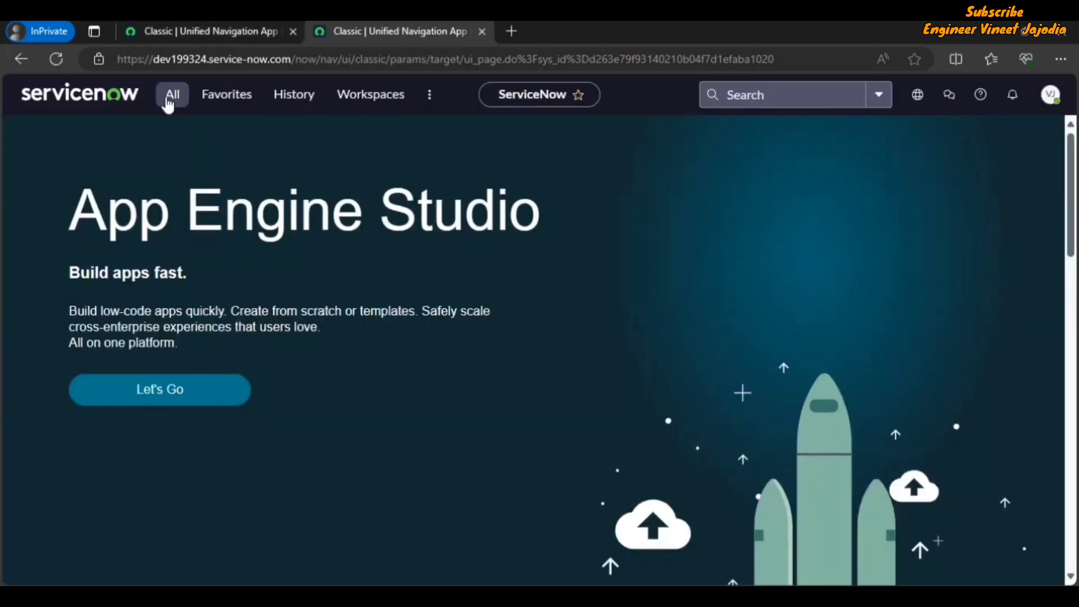
click(168, 95)
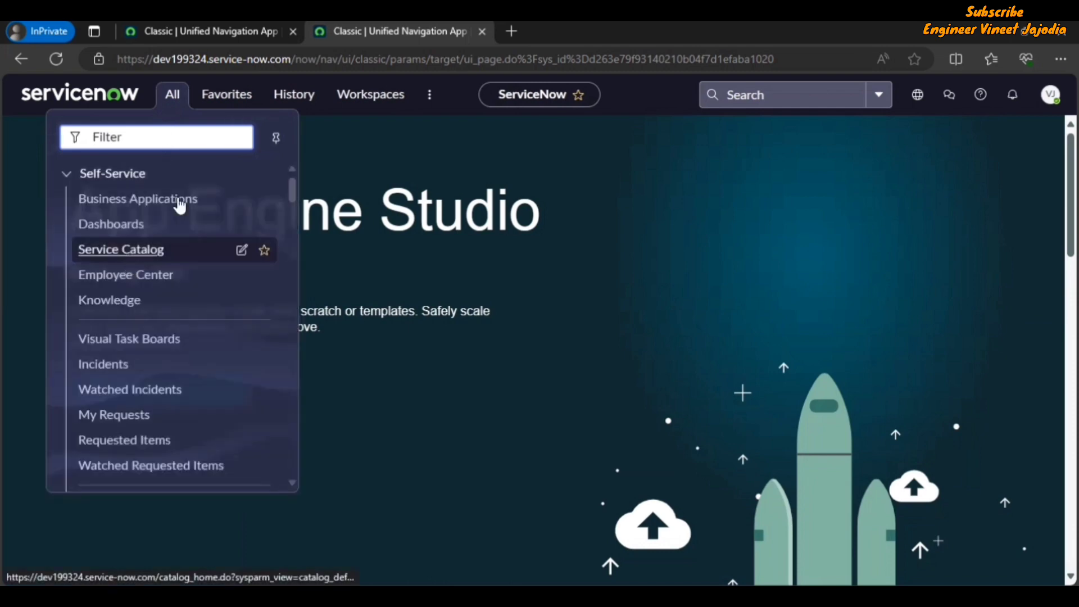
click(149, 254)
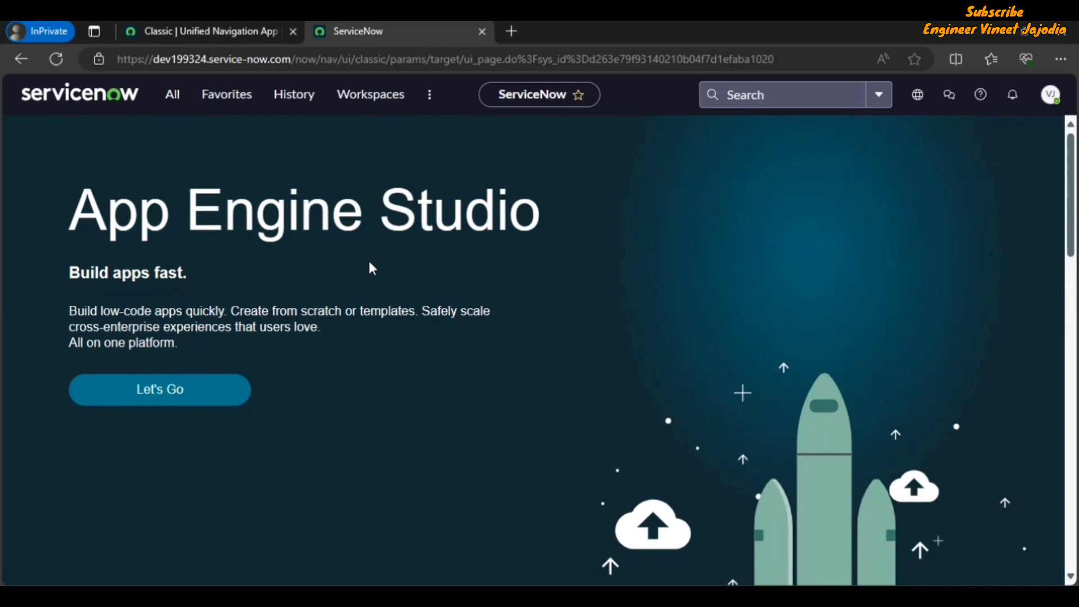
key(ctrl+slash)
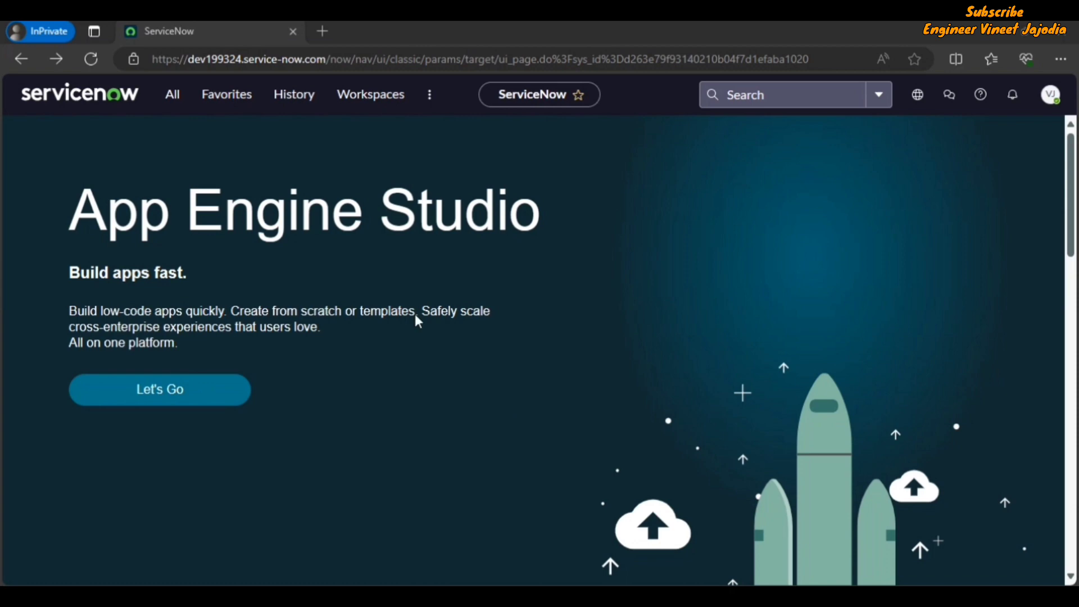
Open the Time-Limited User Roles module from the All menu filter and create a new record
click(179, 104)
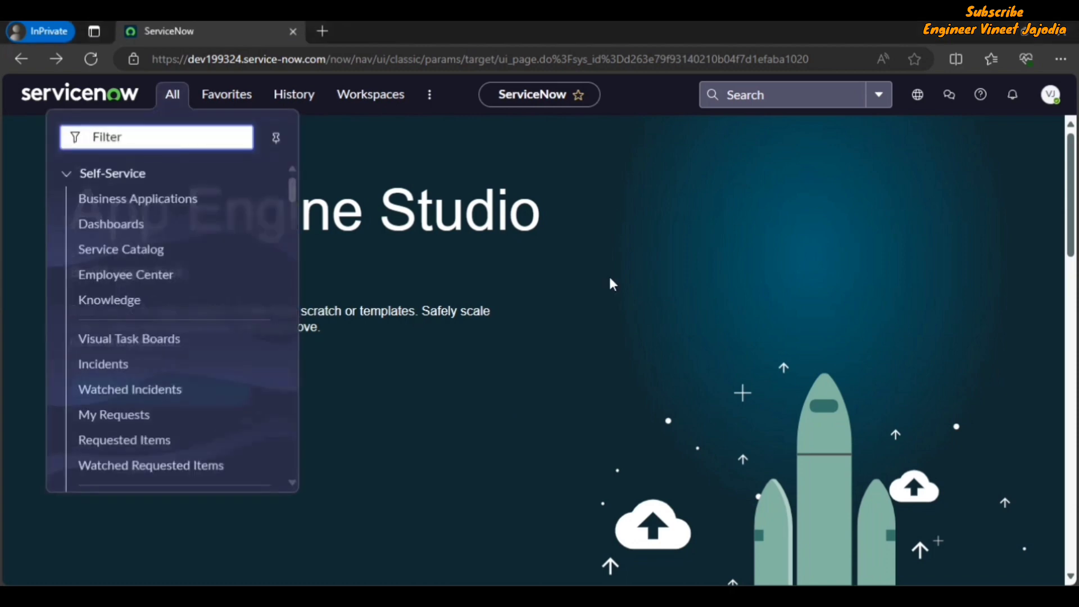
text(Ti)
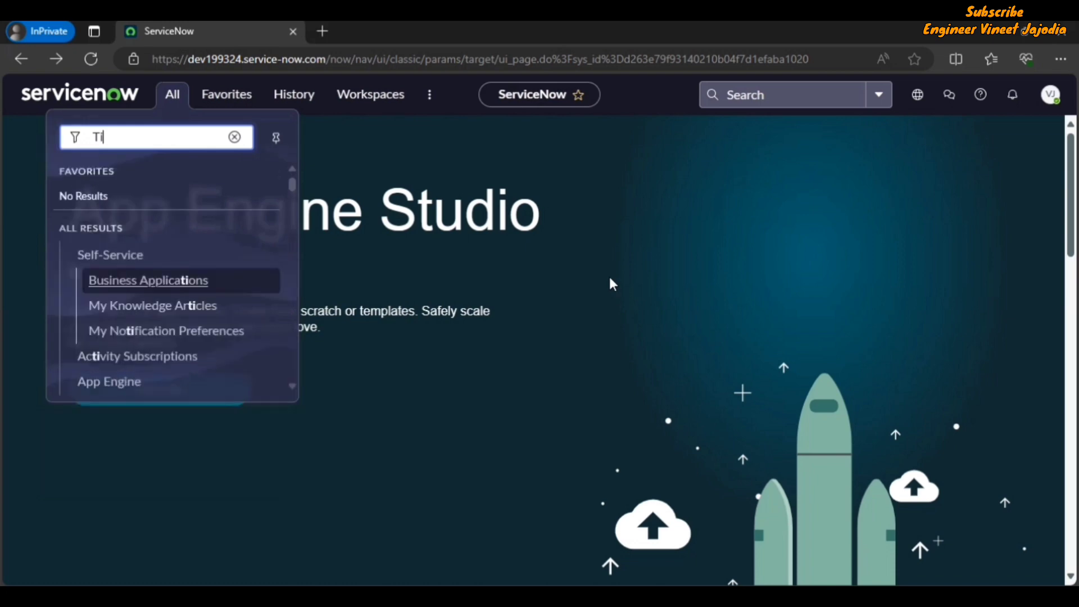
text(me-Limi)
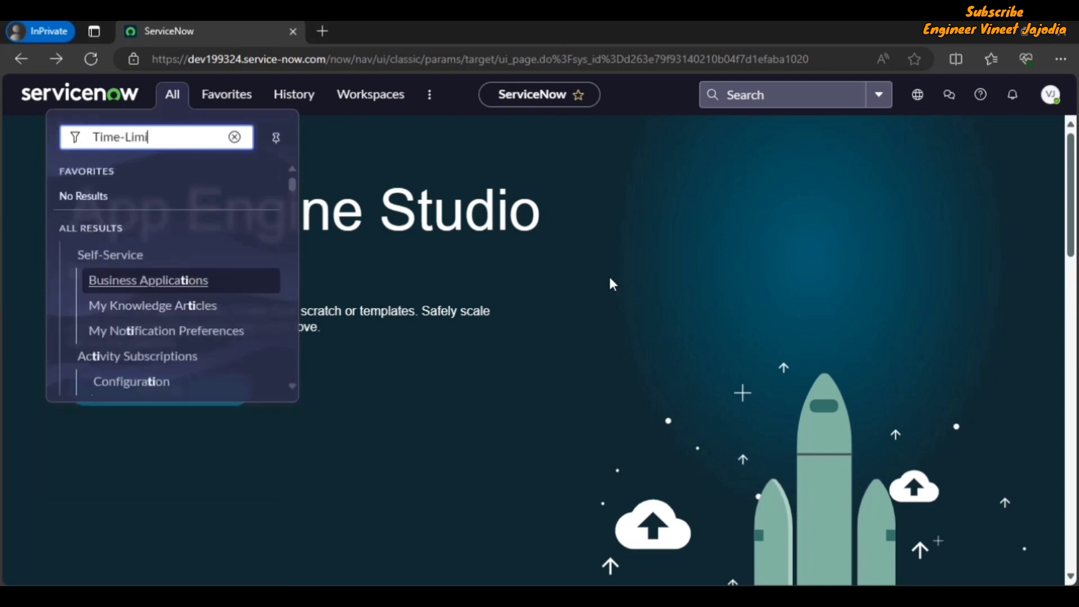
text(ted User Roles)
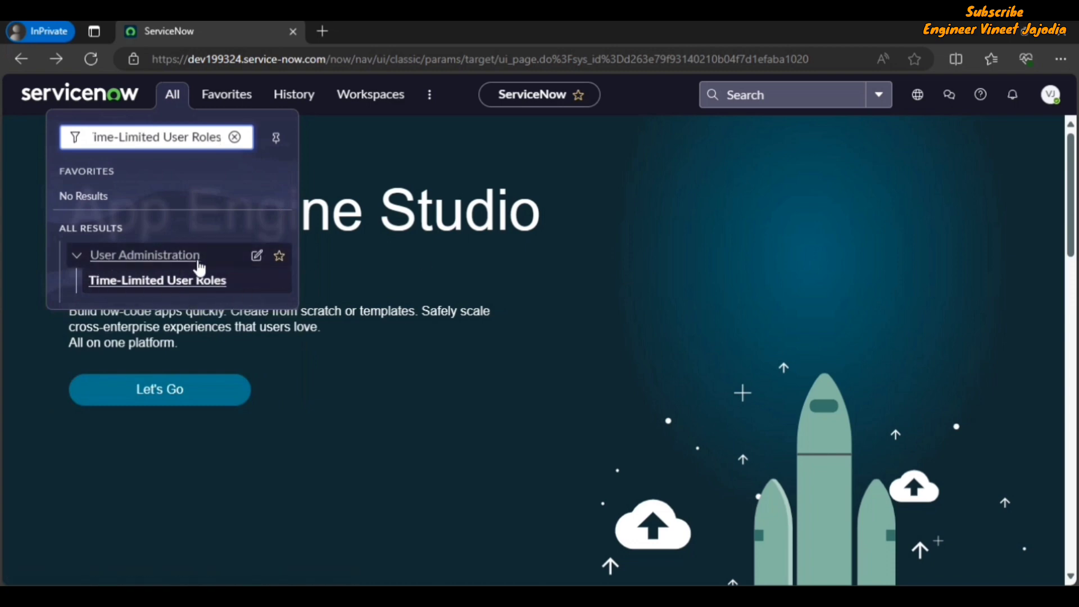
click(163, 281)
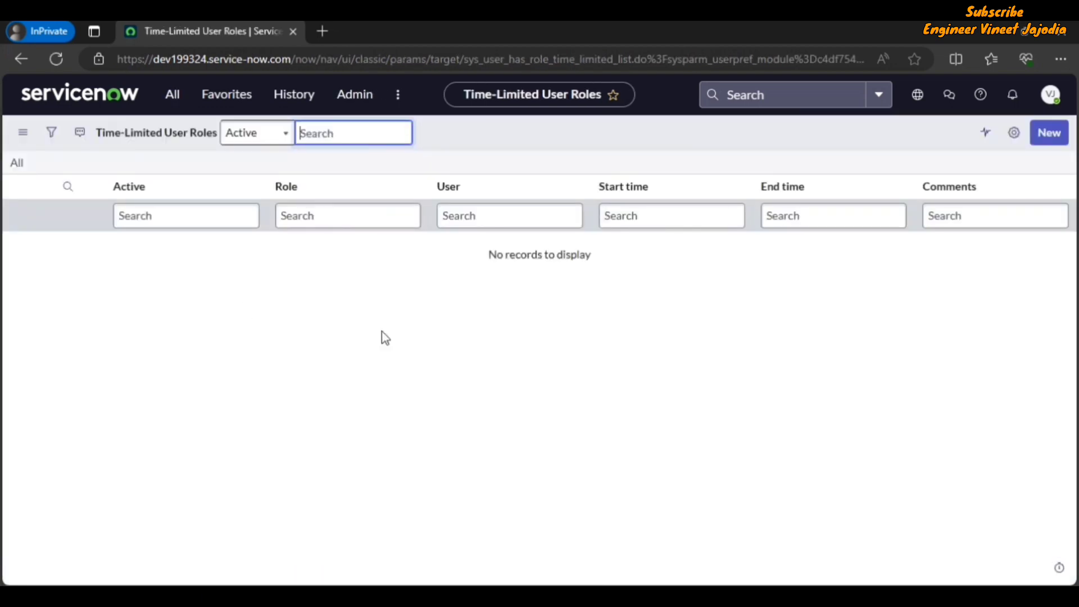
click(1049, 135)
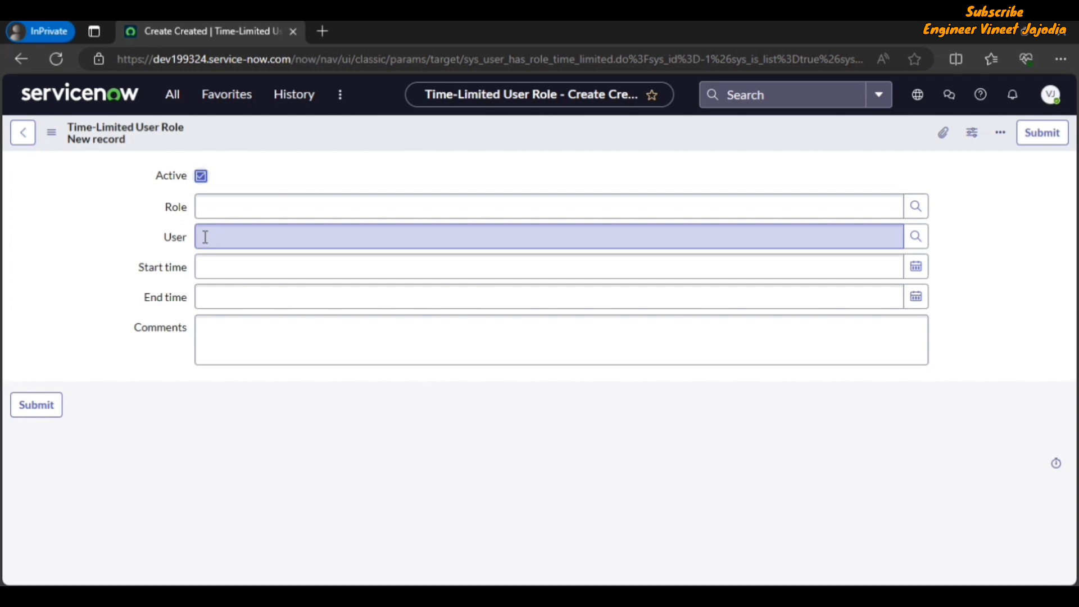
click(915, 213)
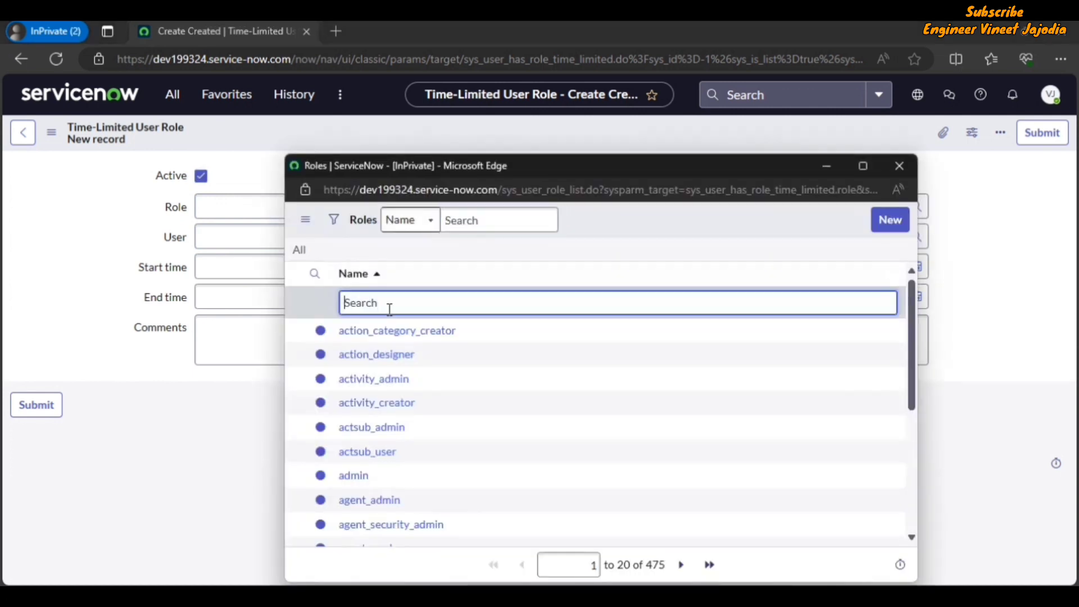
text(security_admin)
key(Return)
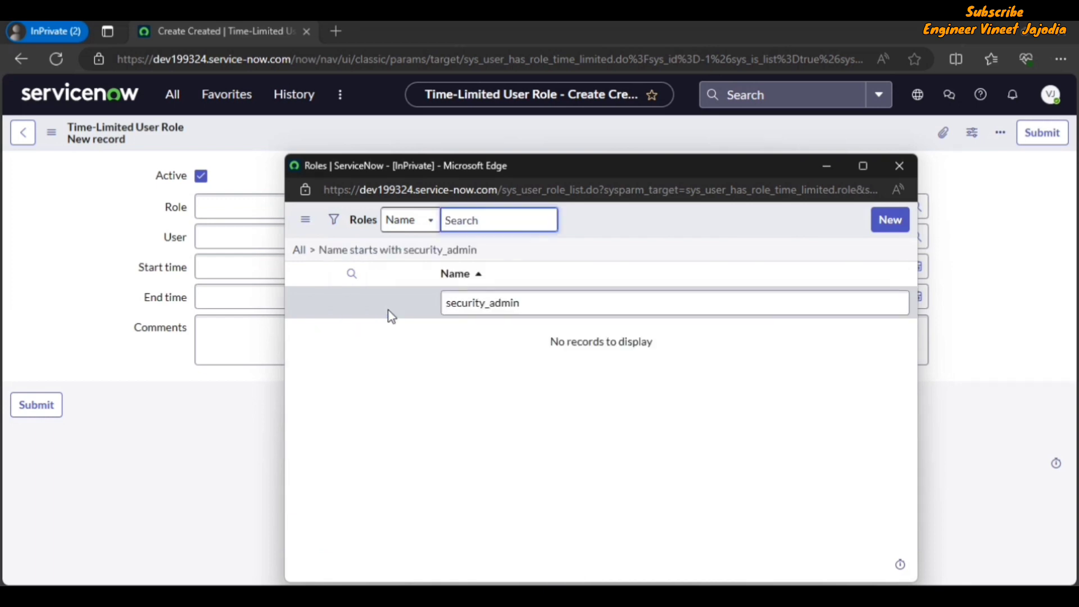
click(899, 167)
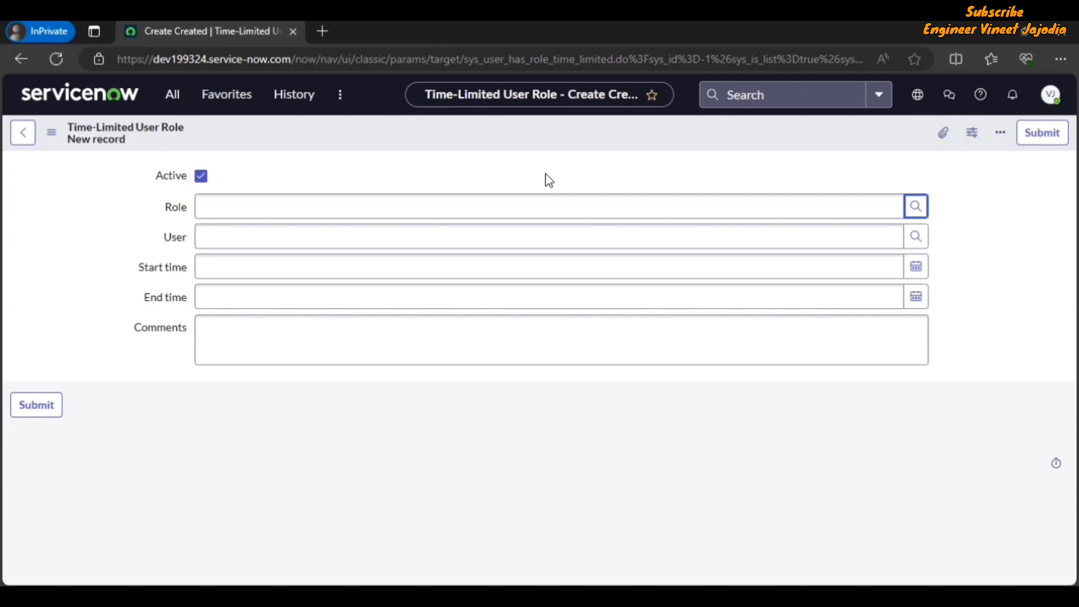
Elevate the session to security_admin from the avatar menu's Elevate role dialog
click(1052, 95)
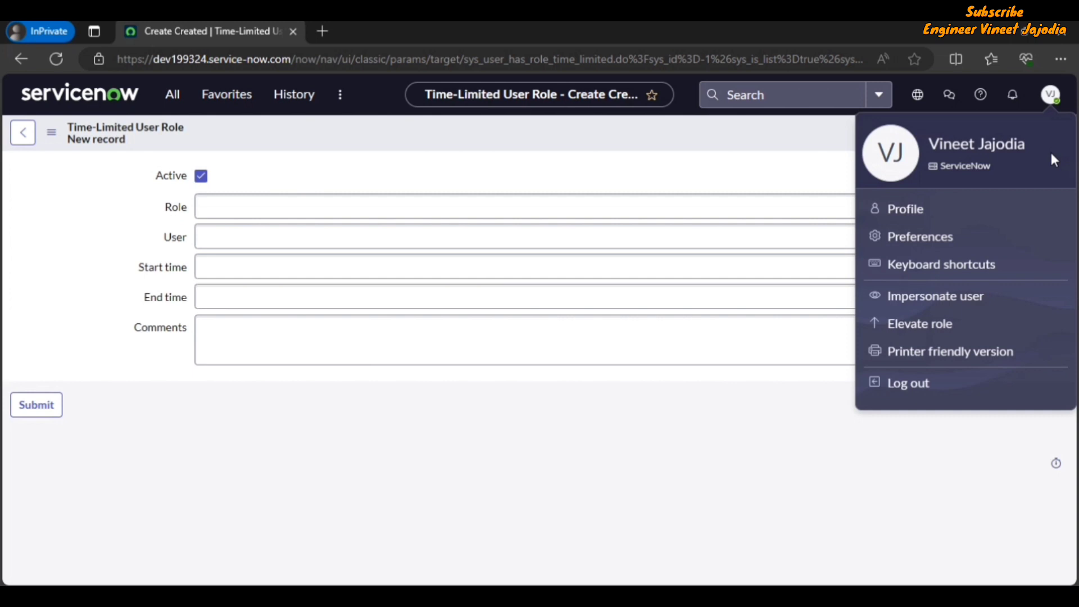
click(927, 337)
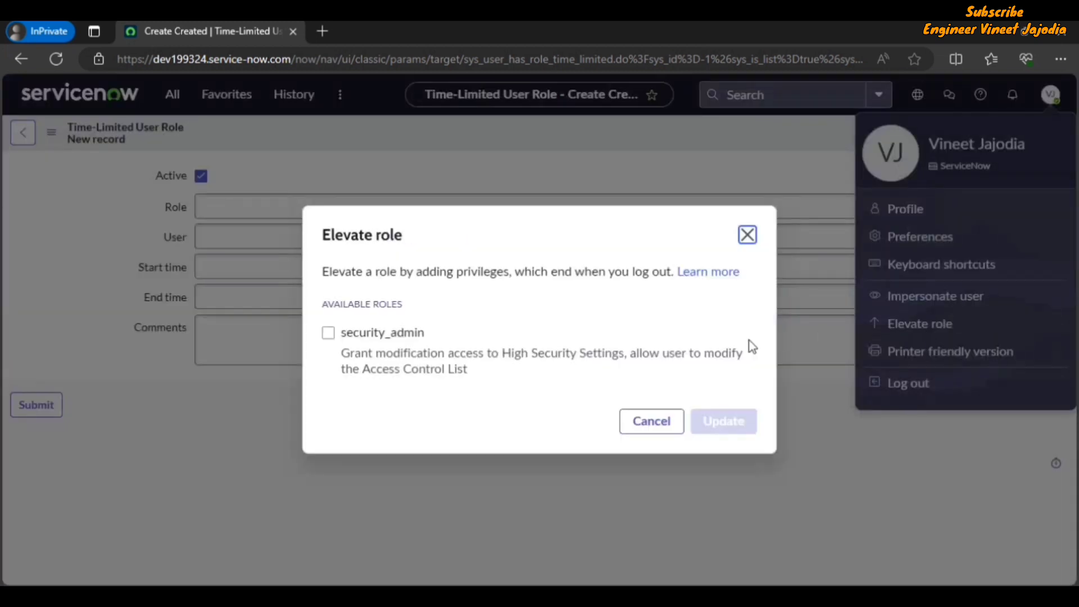
click(328, 333)
click(724, 421)
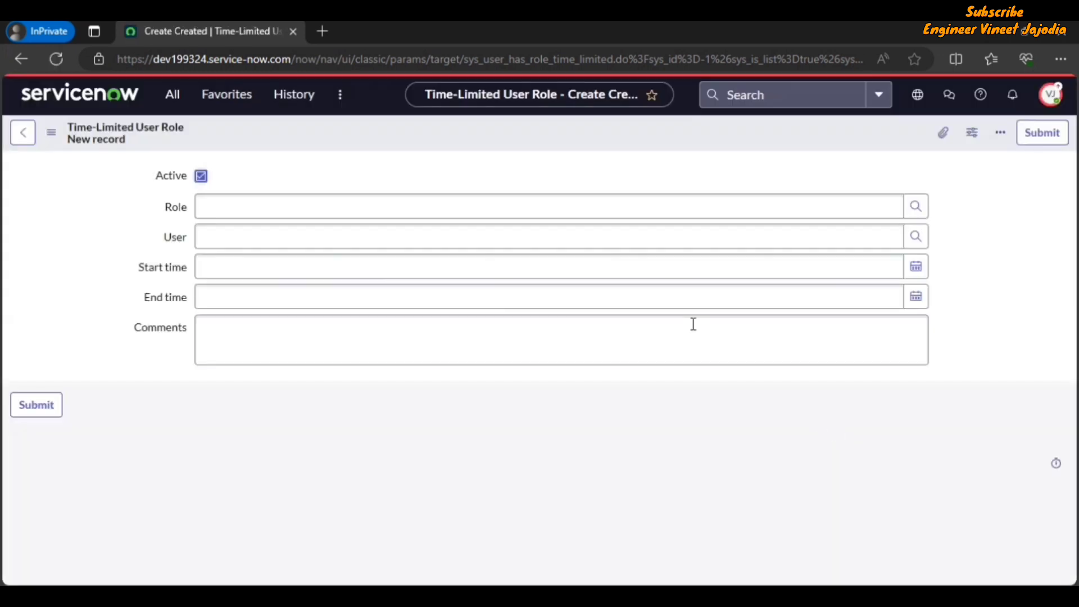
click(916, 214)
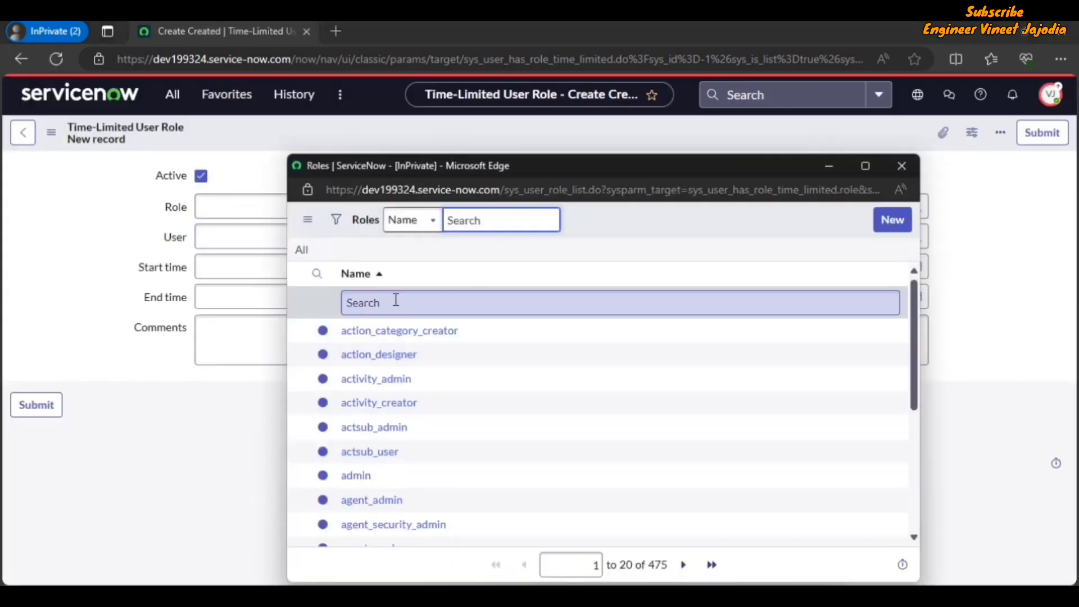
click(396, 300)
text(se)
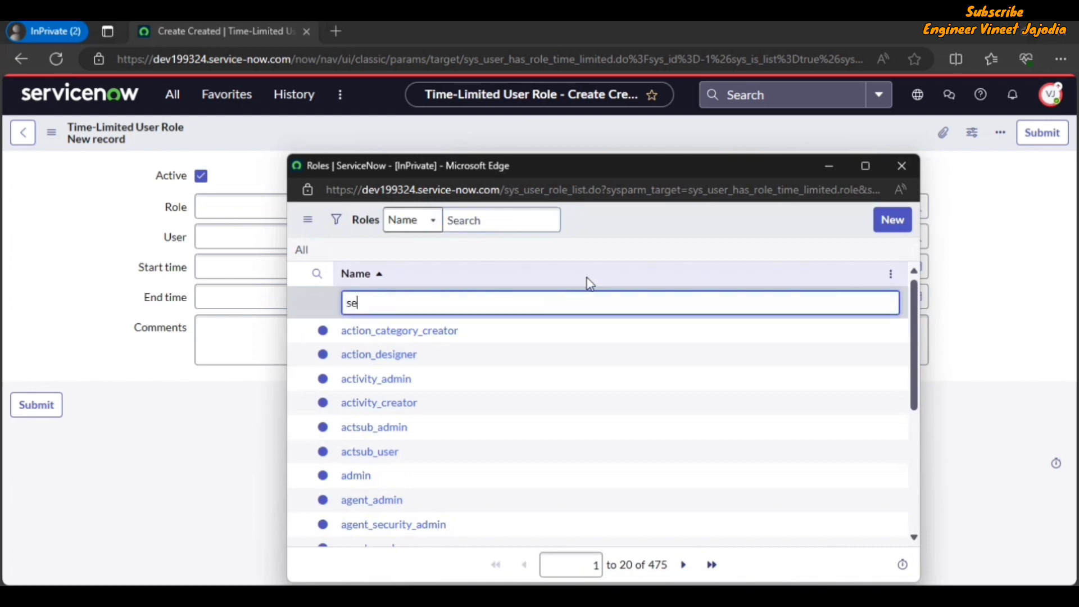
text(curity_admin)
key(Return)
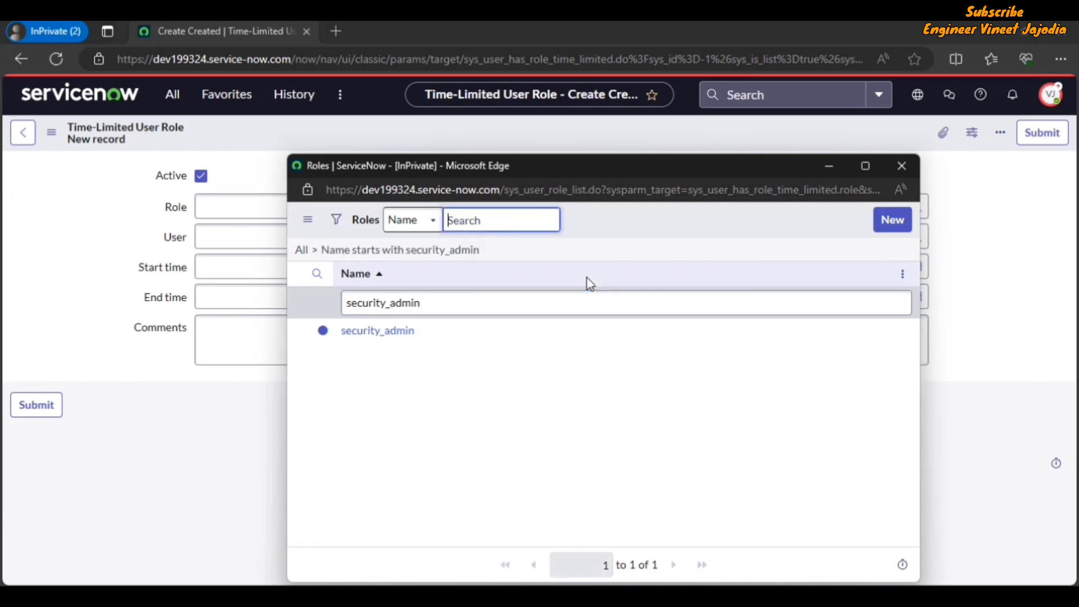
click(405, 336)
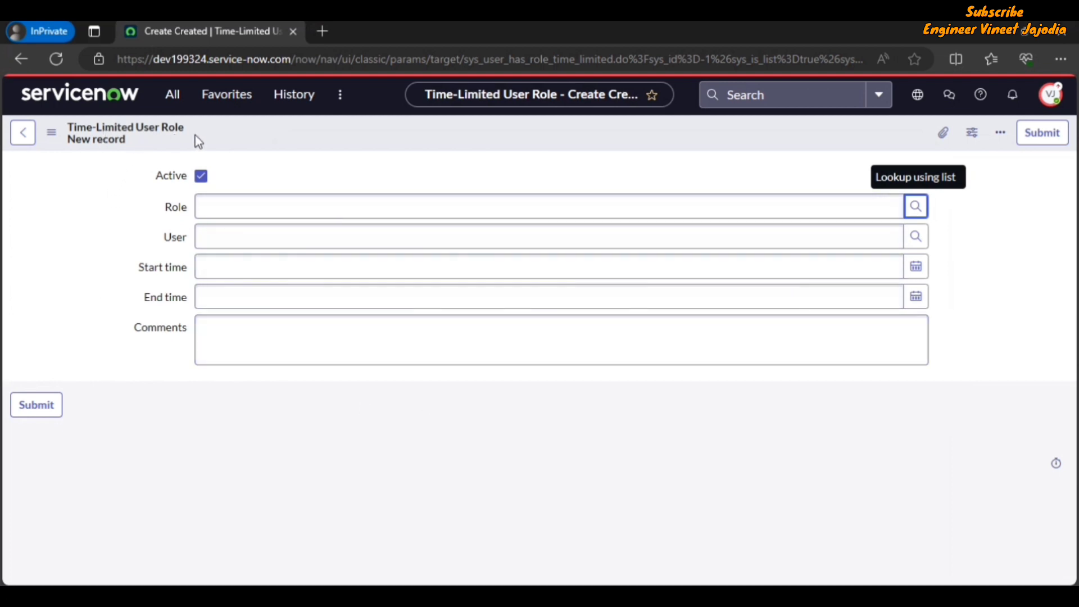
View the sys_user_has_role_time_limited table definition through the form menu's Configure > Table
click(57, 139)
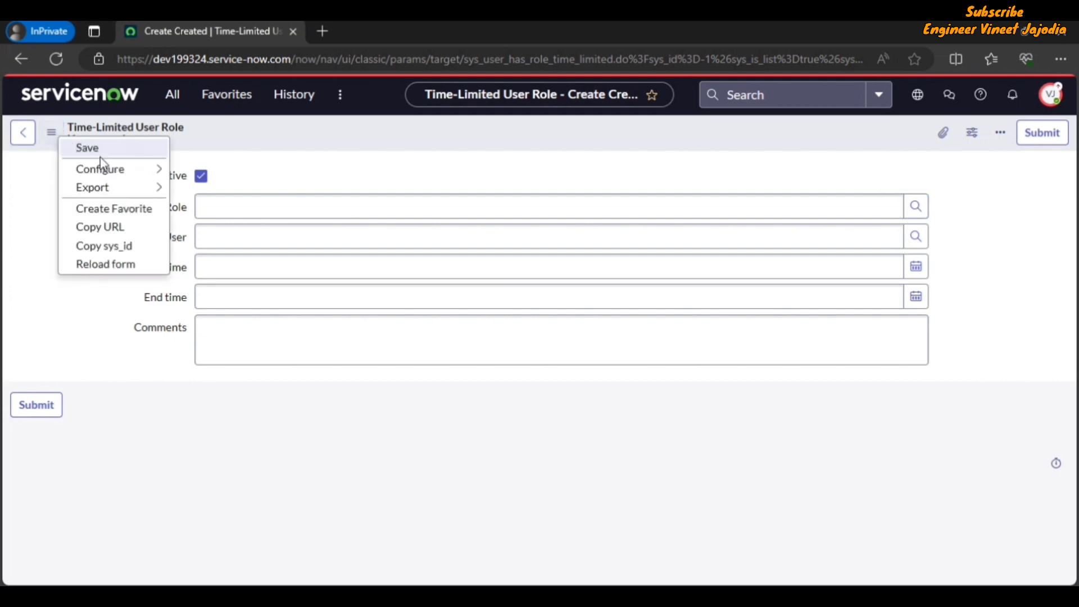
mouse_move(127, 171)
key(Escape)
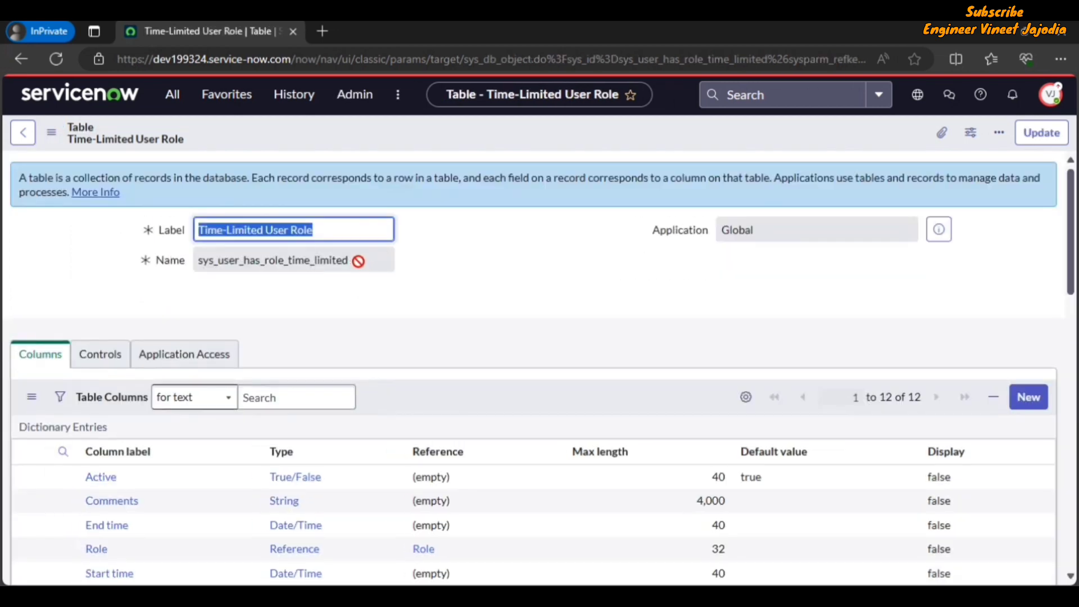
drag(354, 260, 197, 262)
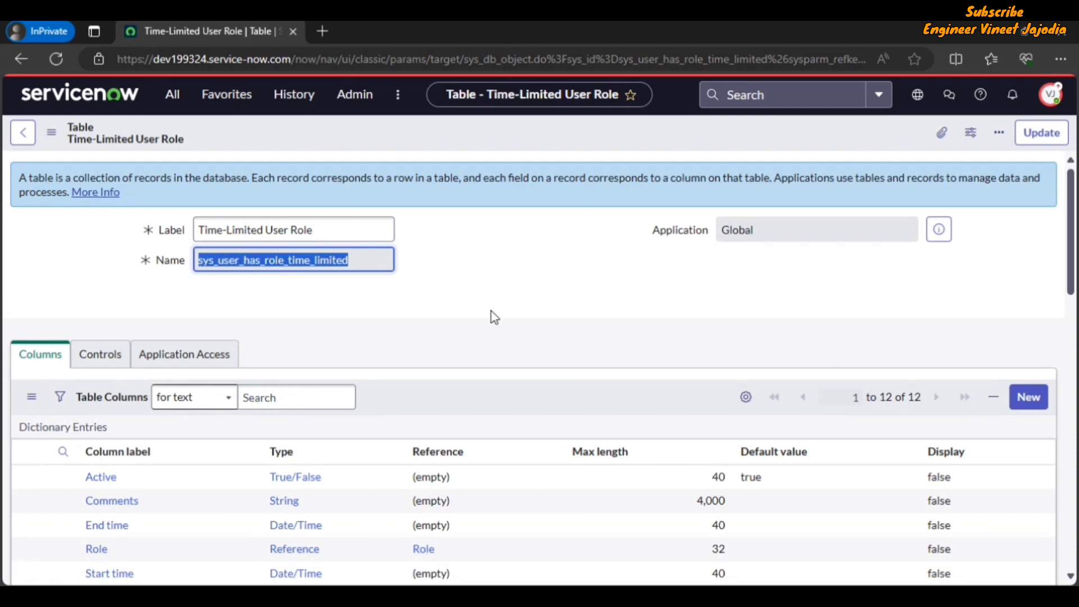
click(491, 311)
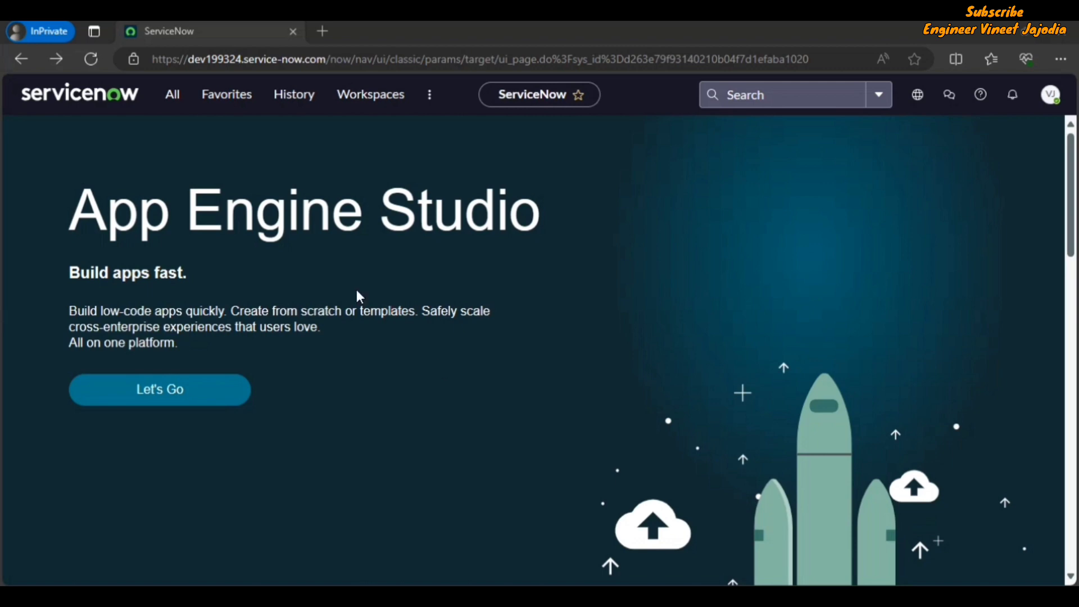
Filter the All menu for 'Scripts - Background' and open the Background Scripts page
click(174, 98)
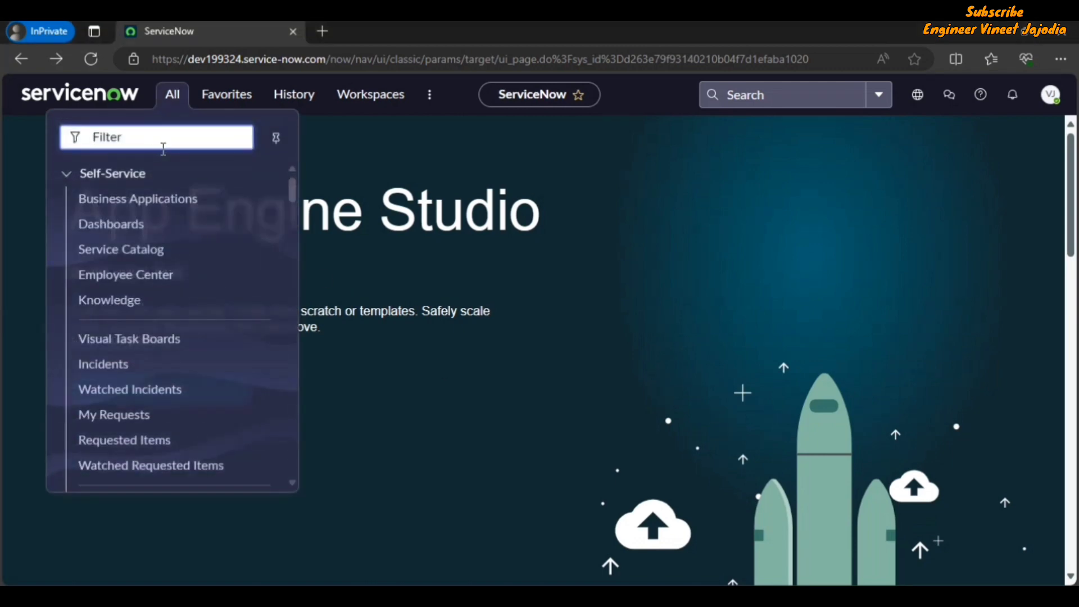
text(Scripts - )
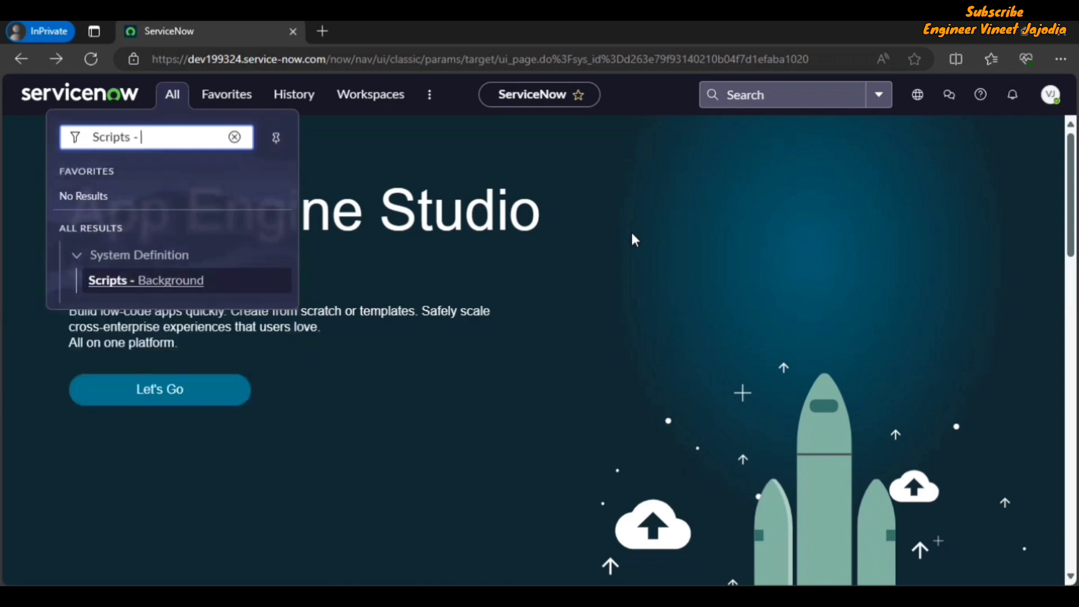
text(Background)
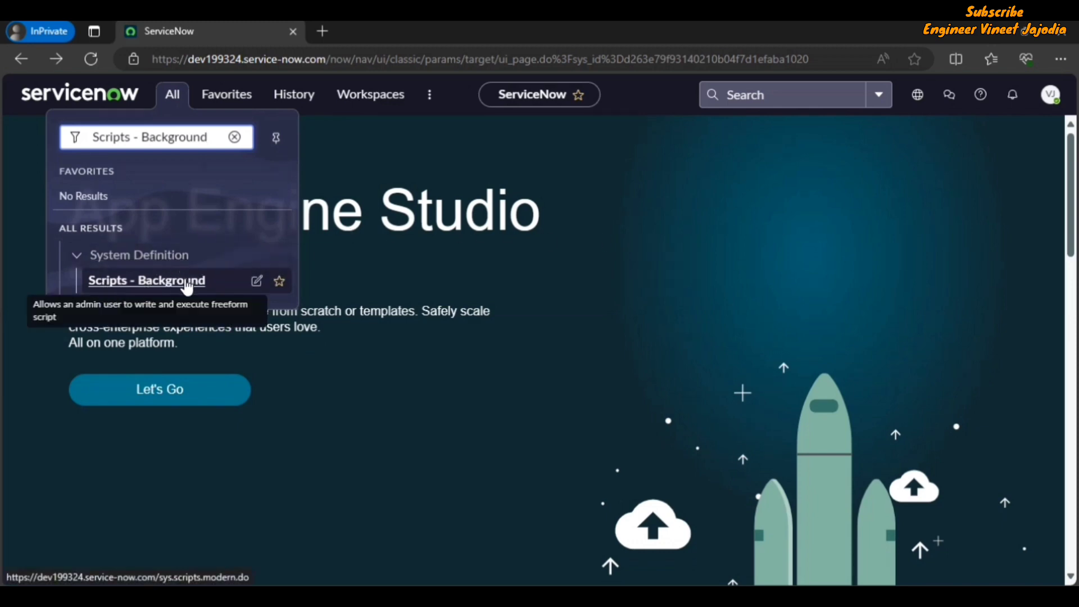
click(186, 281)
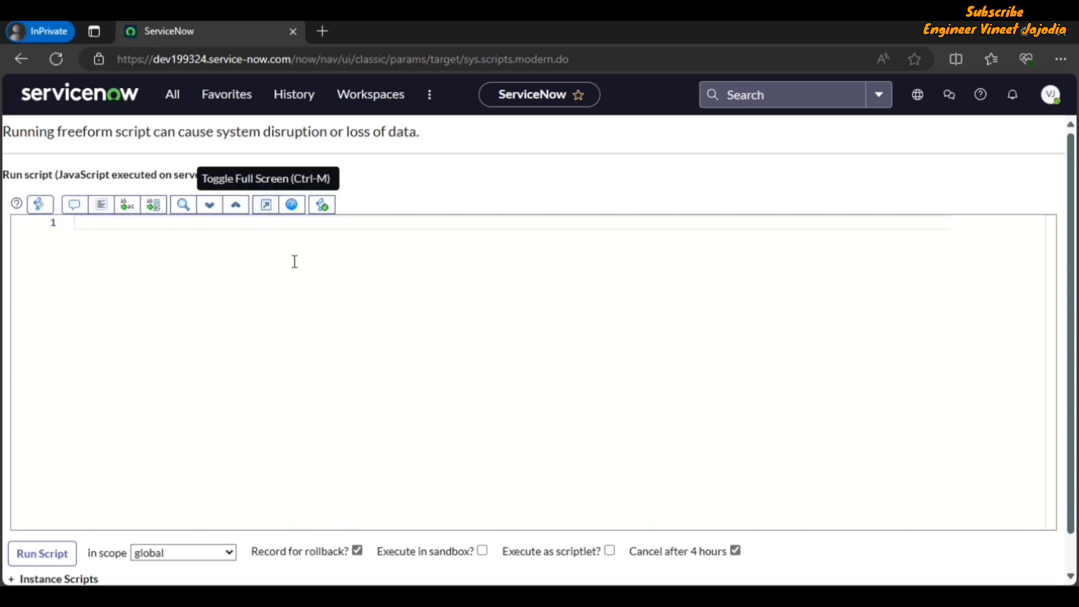
Enter the first script line var gr = new GlideRecord("incident"); in the editor
click(264, 206)
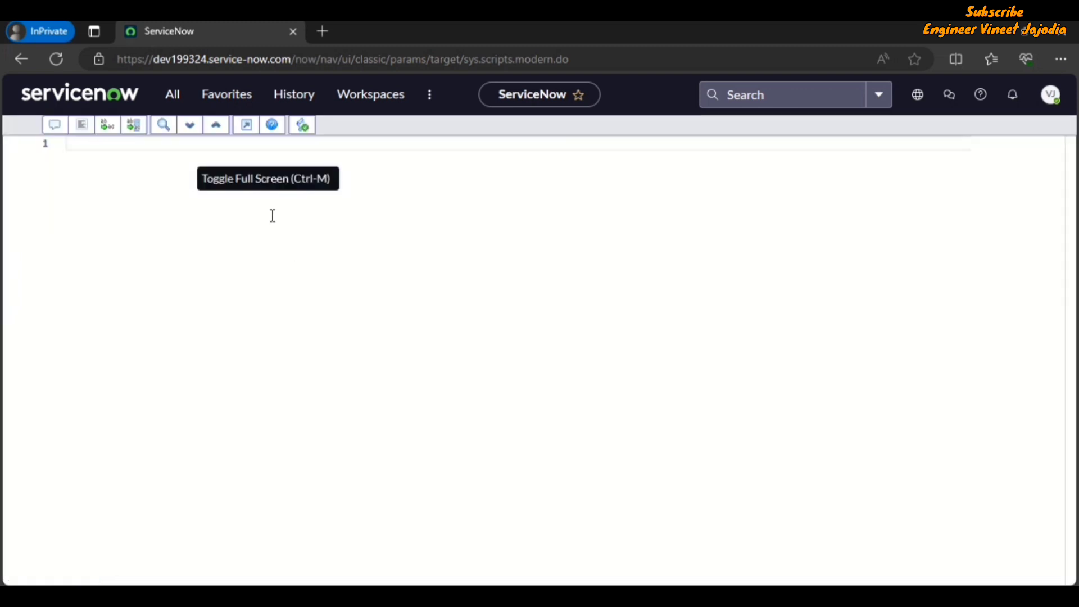
click(244, 128)
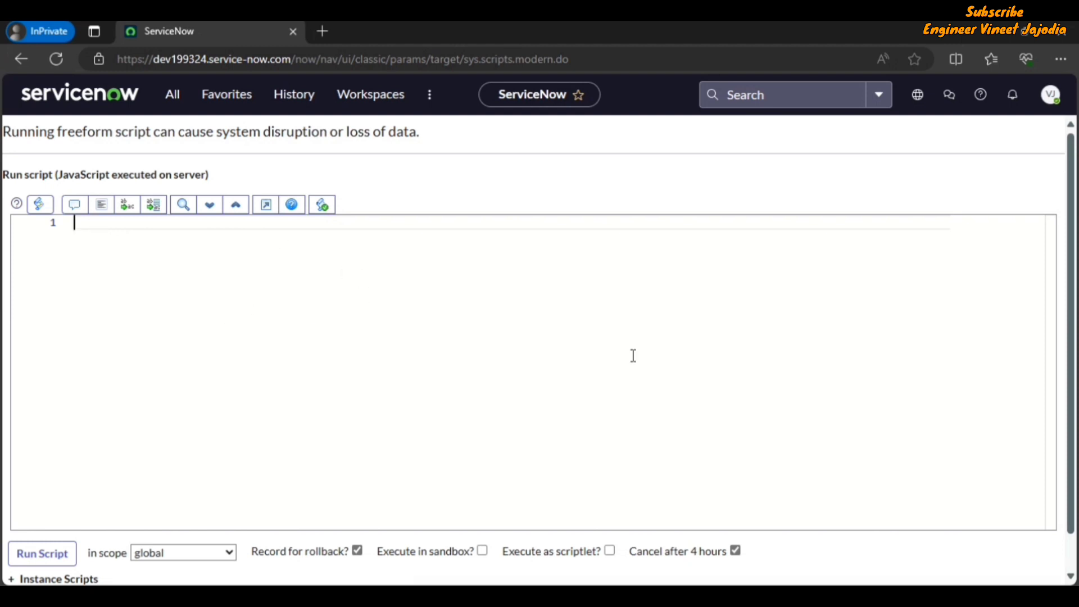
text(var gr = new)
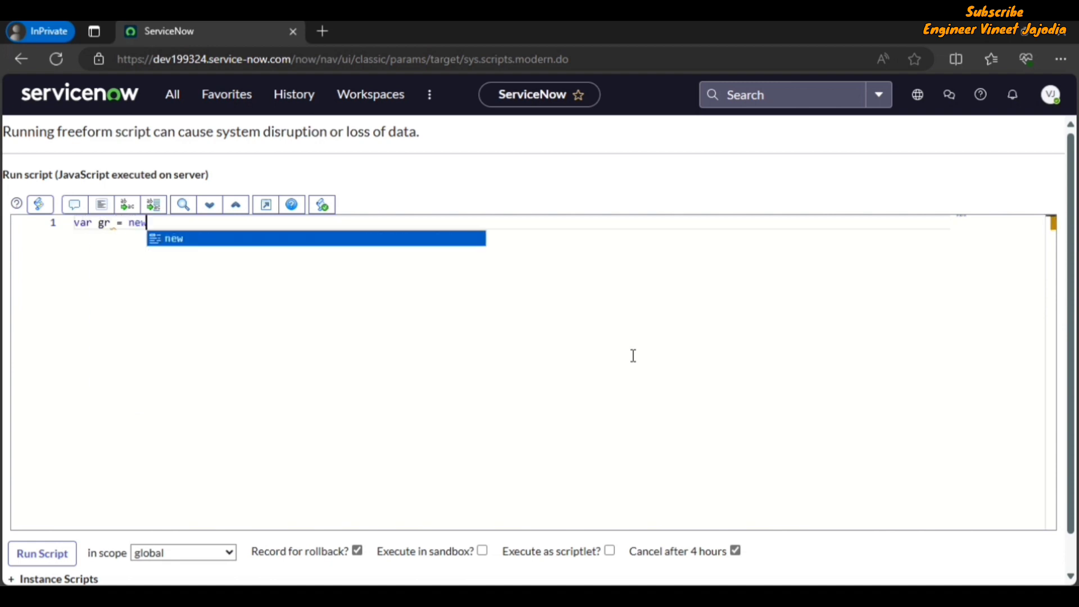
text( Glide)
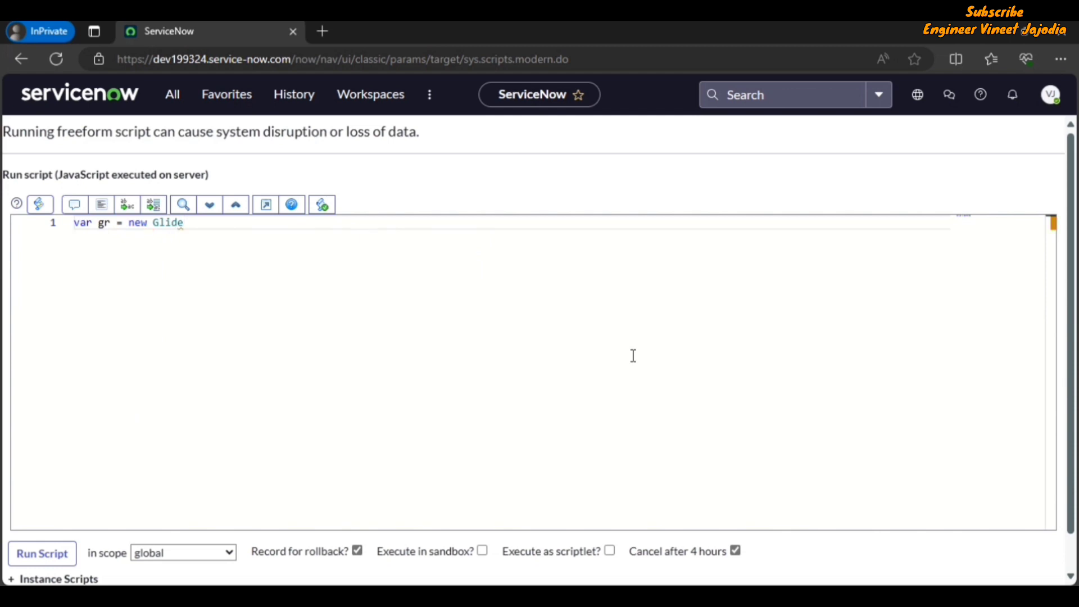
text(Record(")
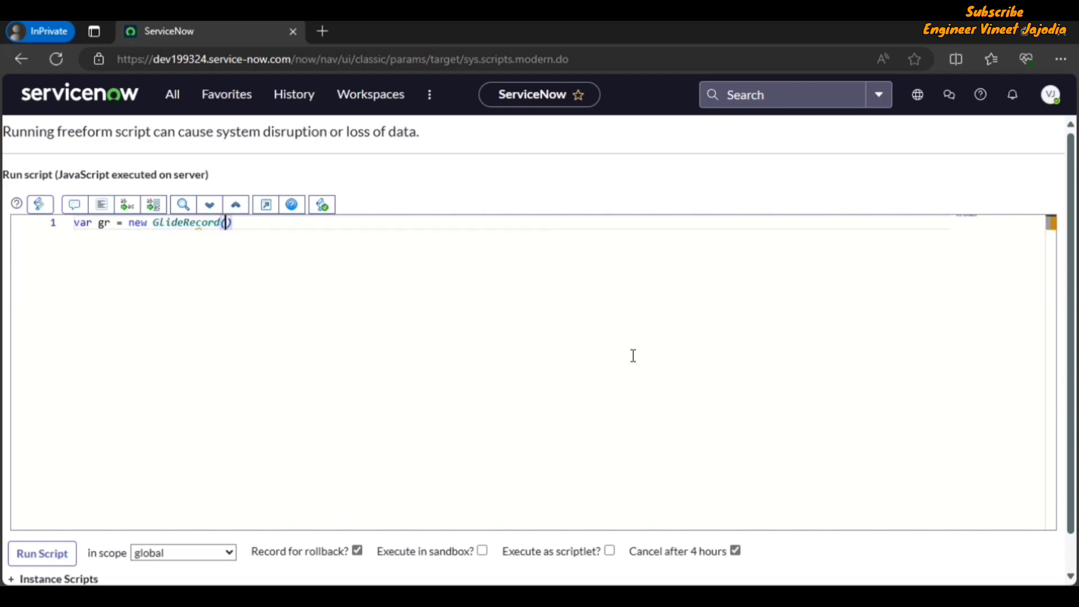
text(incident)
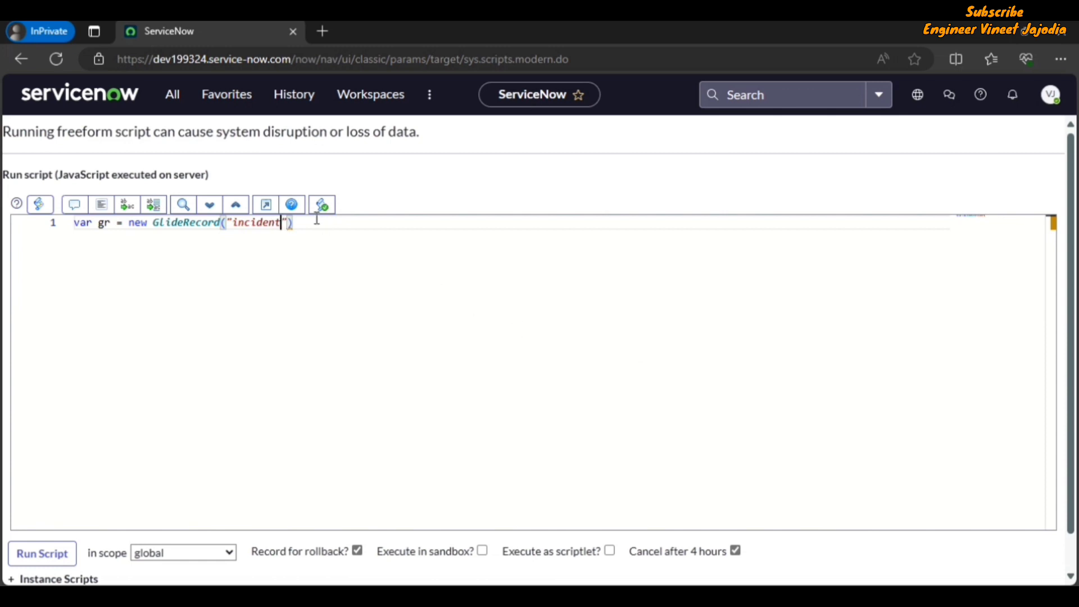
key(Right)
text(;)
Add a second line gr.addQuery() to the script
key(Return)
text(gr.)
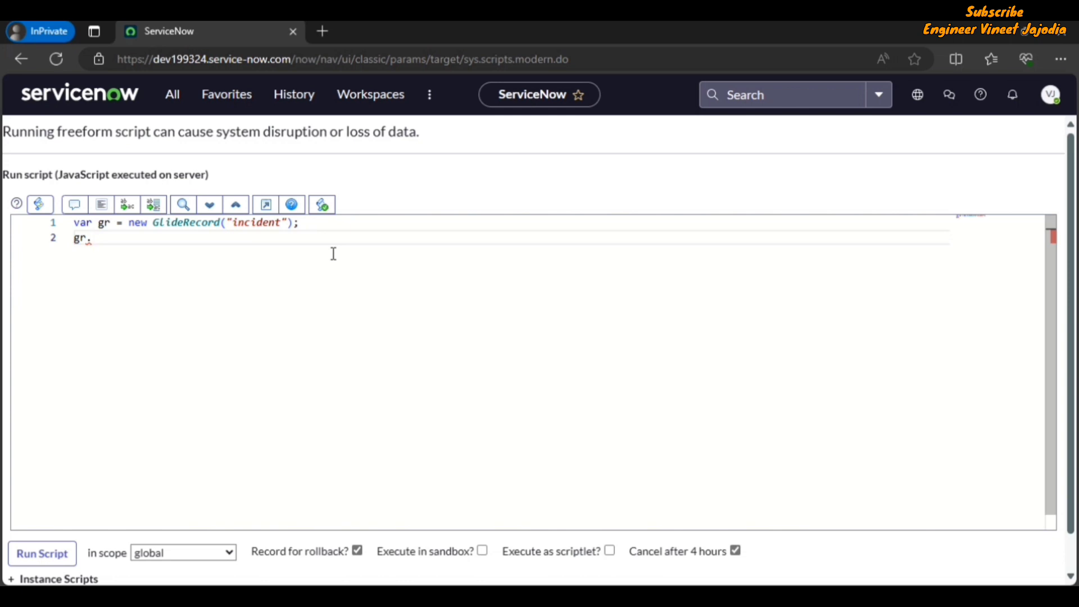
text(add)
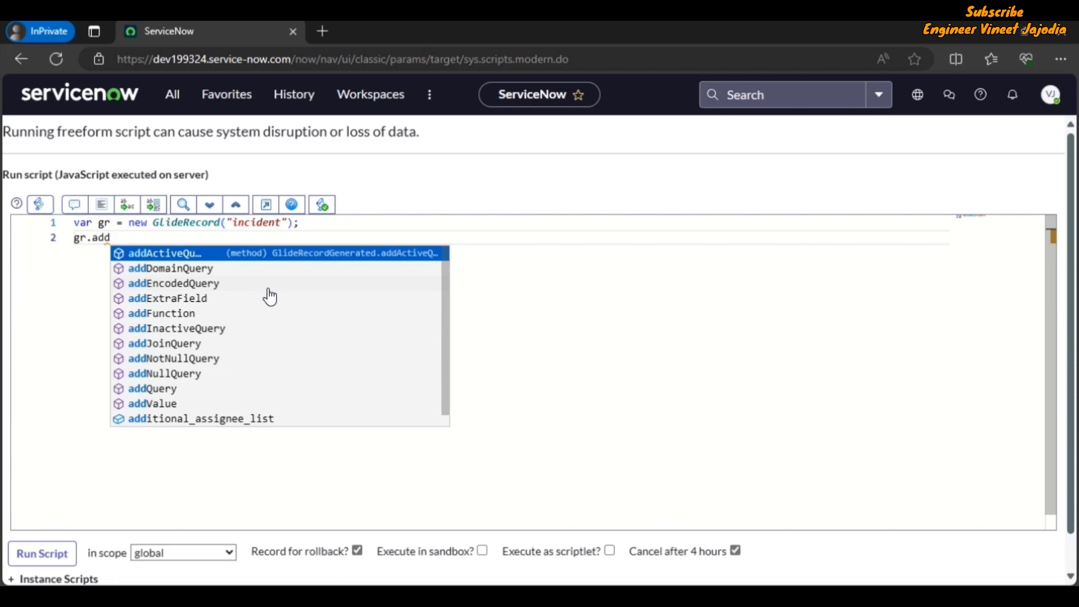
text(Query)
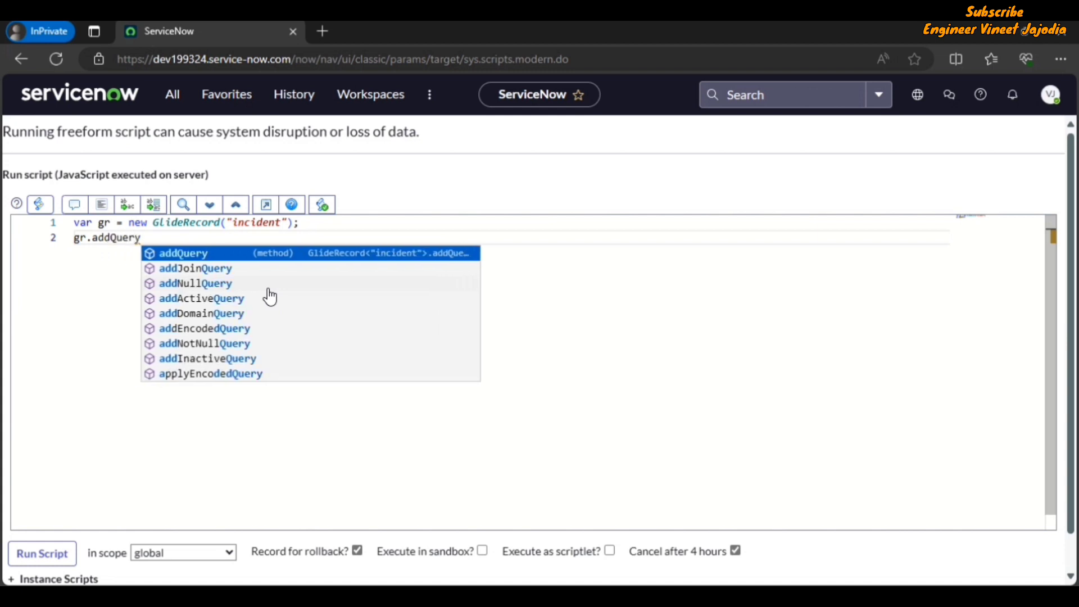
key(Escape)
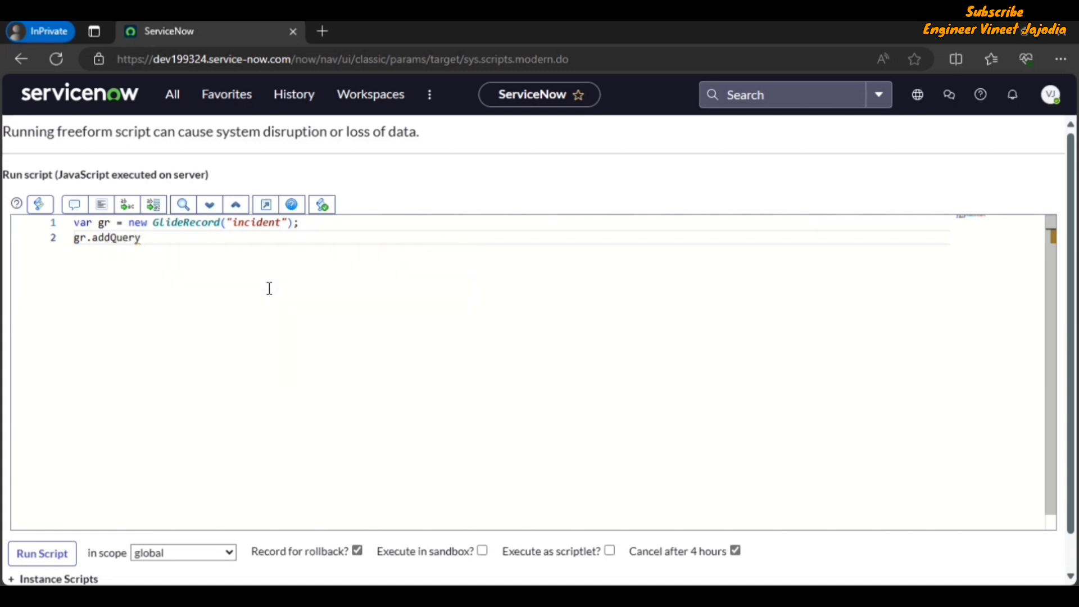
text(()
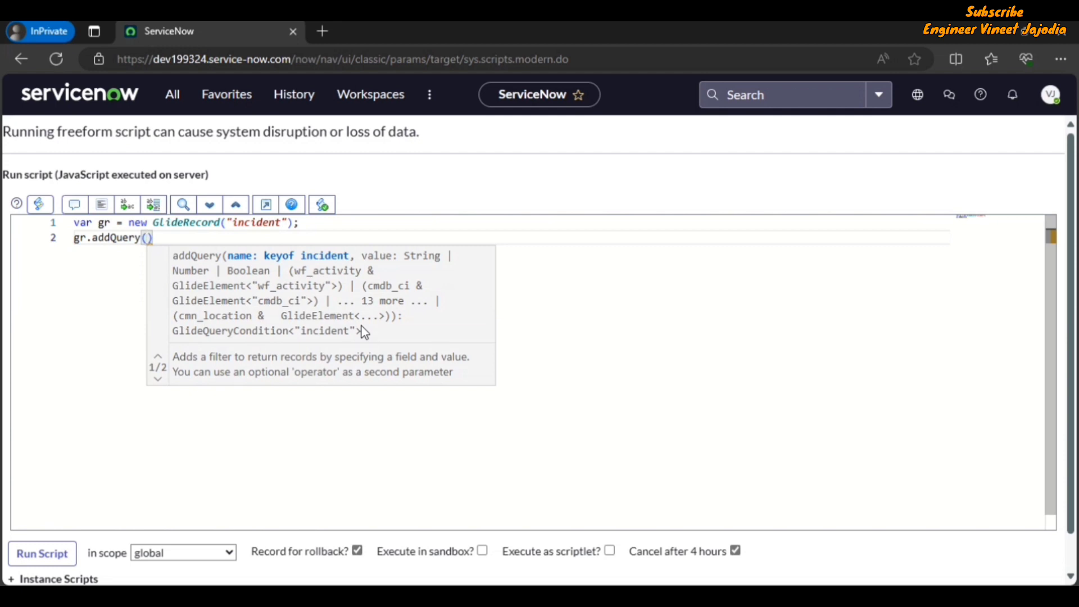
key(Right)
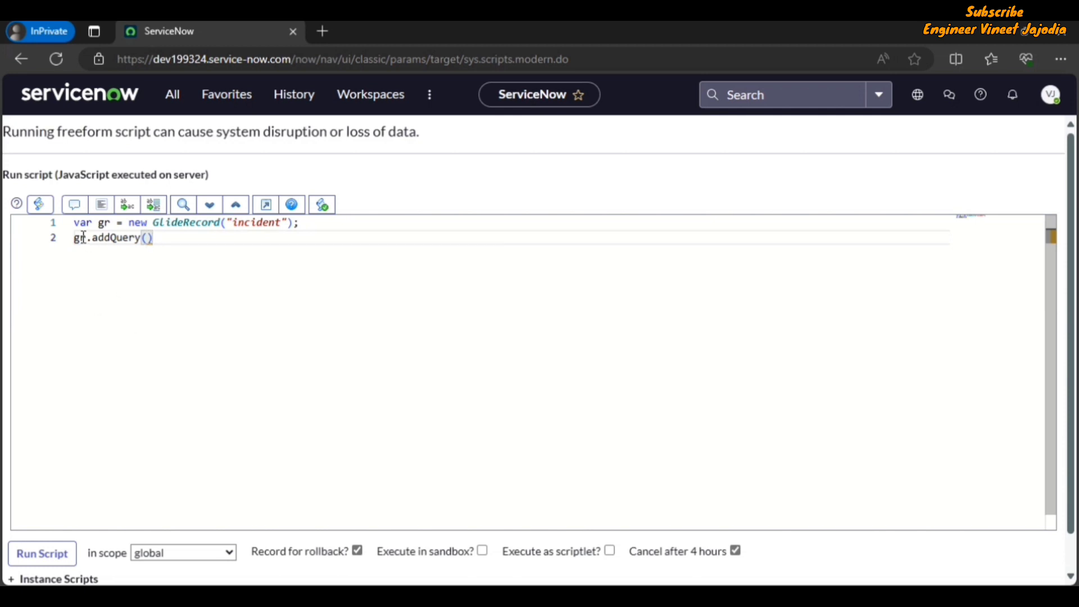
Indent and auto-format the script, then switch syntax highlighting off
click(76, 239)
key(Tab)
key(Tab)
key(Tab)
key(Tab)
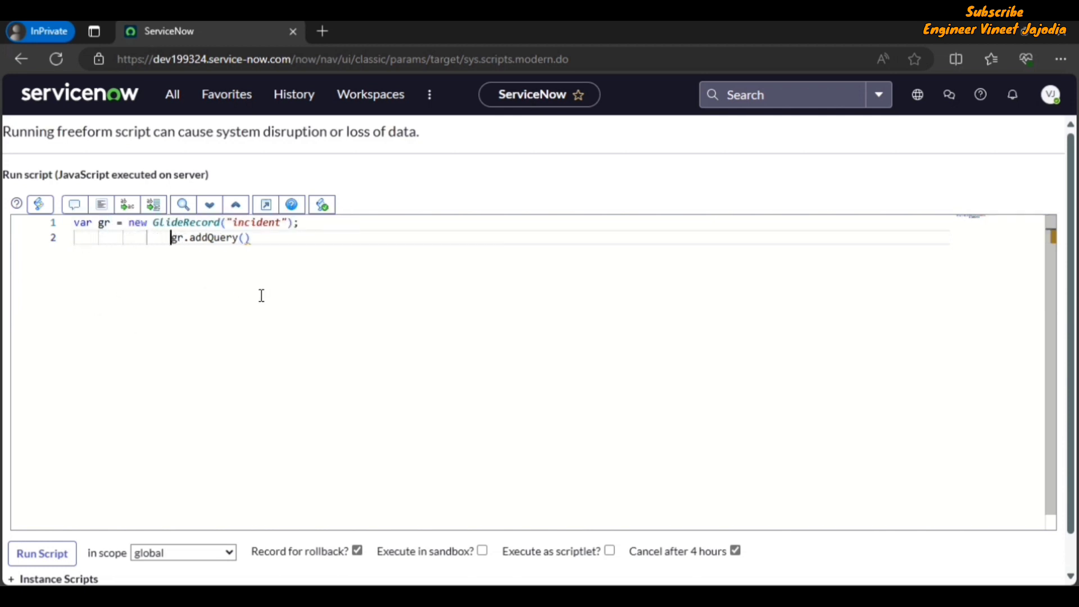
click(106, 210)
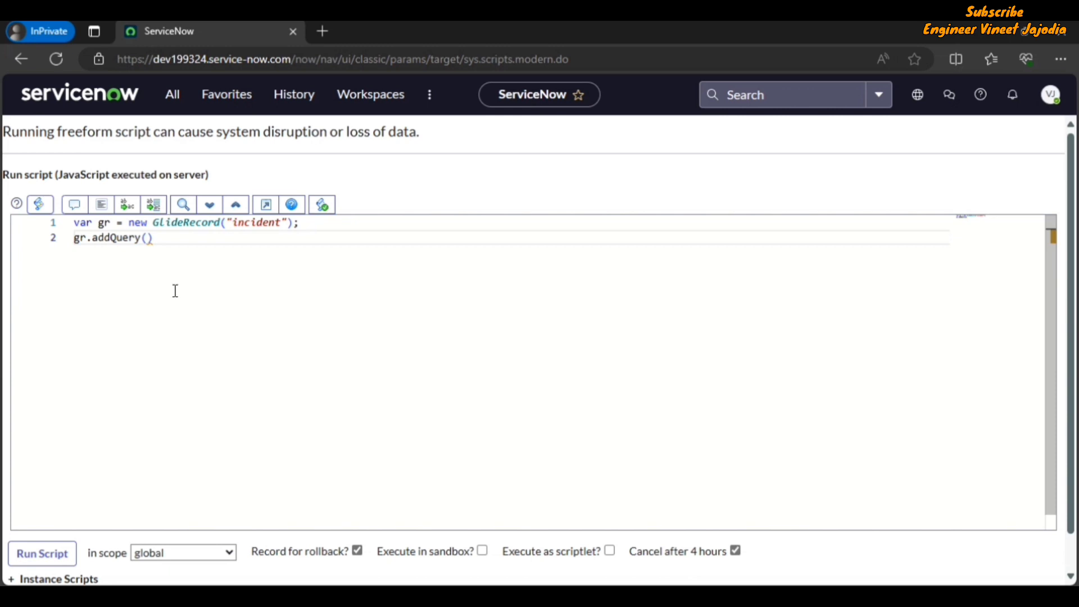
click(40, 205)
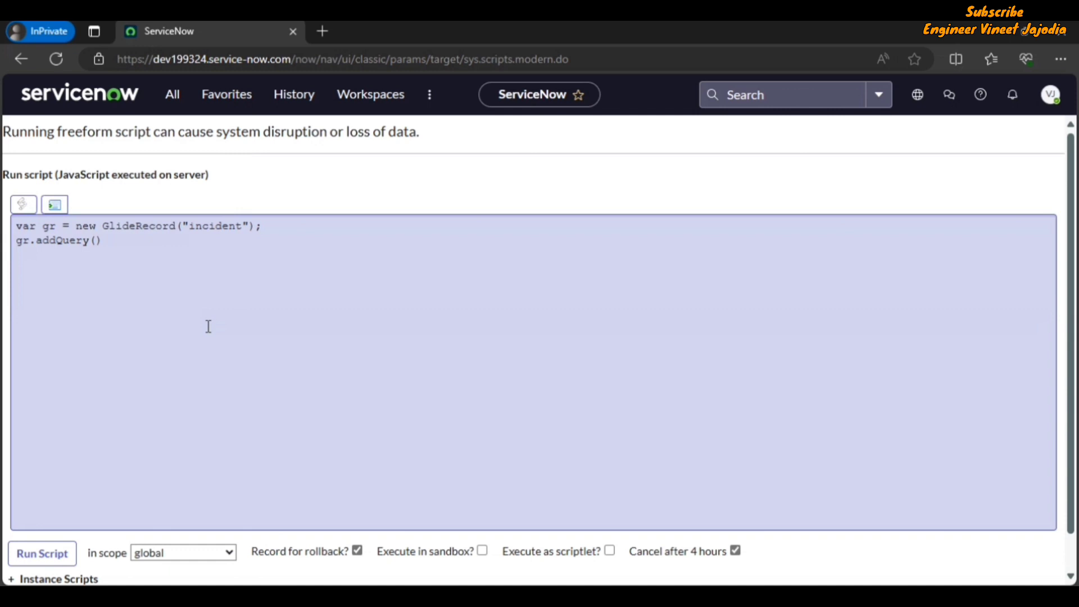
Click in the script box and toolbar on the Background Scripts page
click(454, 170)
click(320, 309)
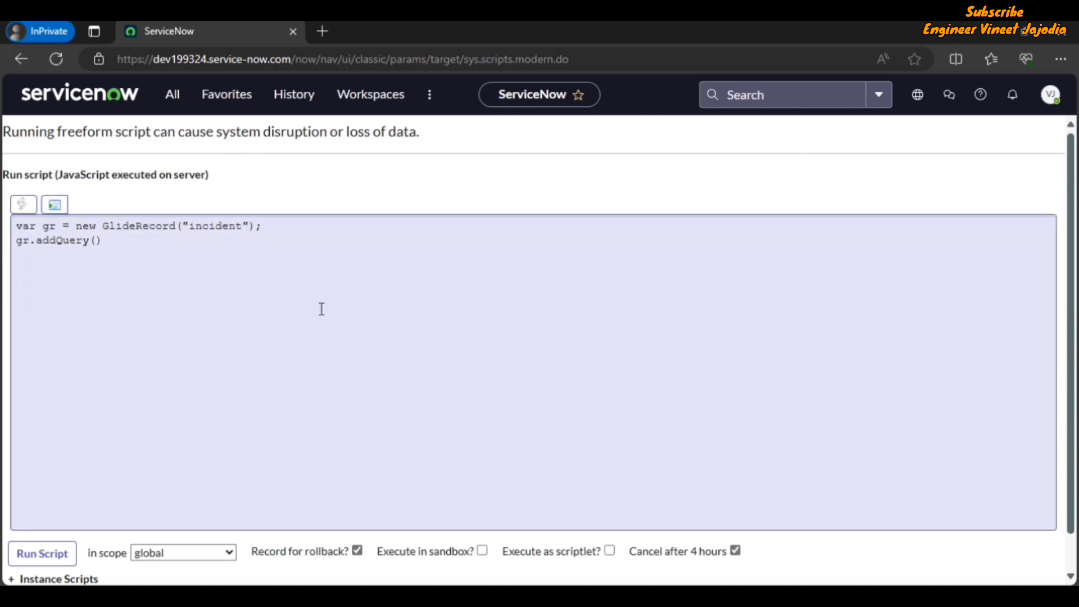
click(29, 209)
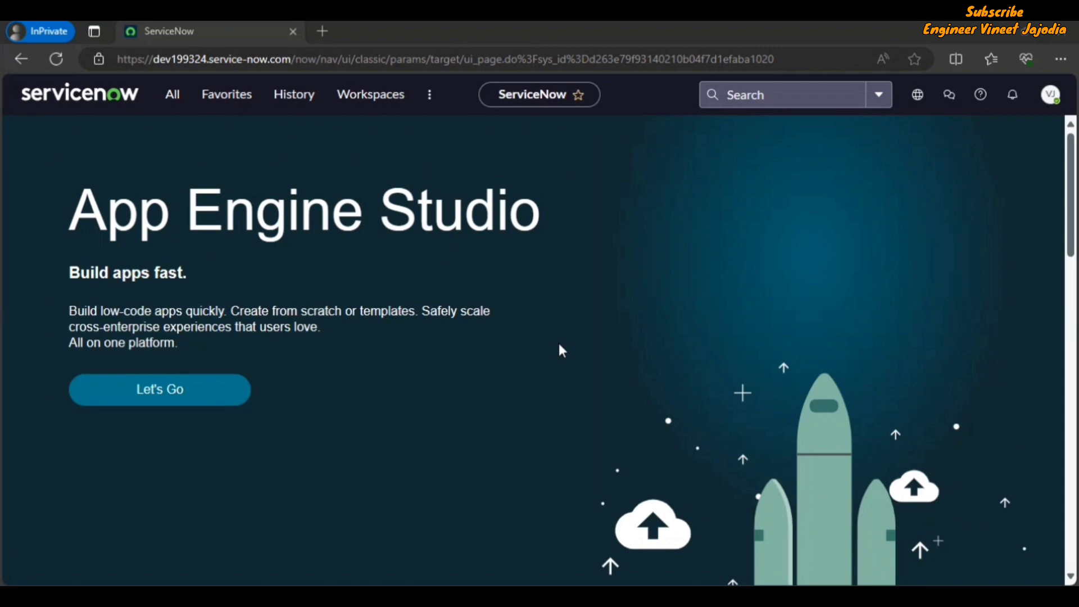
Duplicate the ServiceNow tab and change its URL path to /sp to load the Service Portal
right_click(237, 32)
click(300, 127)
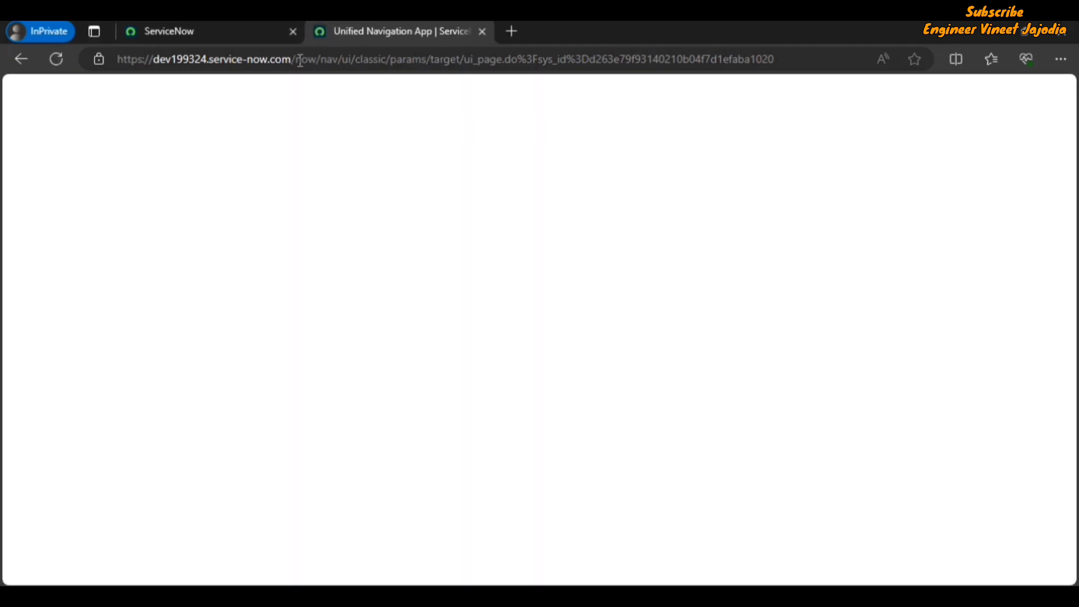
drag(298, 62, 772, 66)
text(sp)
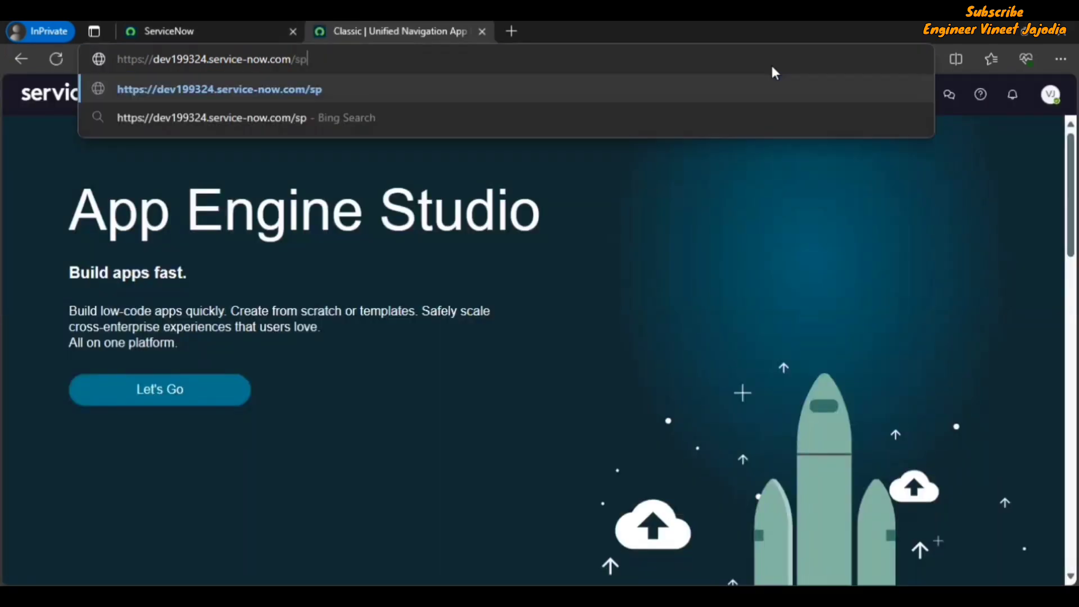
key(Return)
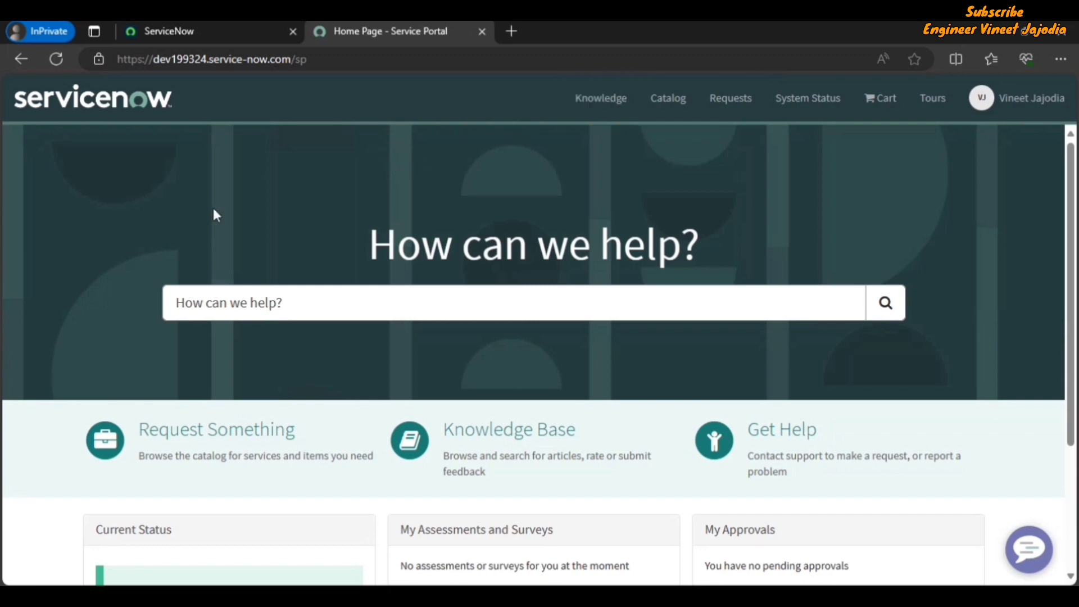
Go through Request Something > Office and open the Add/Remove users from group item
click(248, 444)
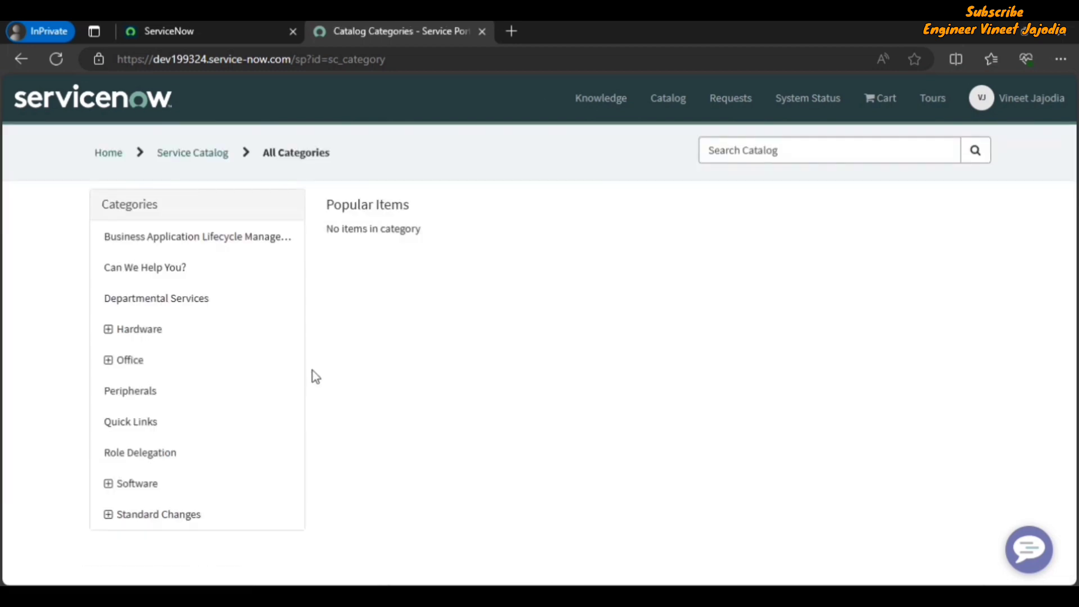
click(142, 363)
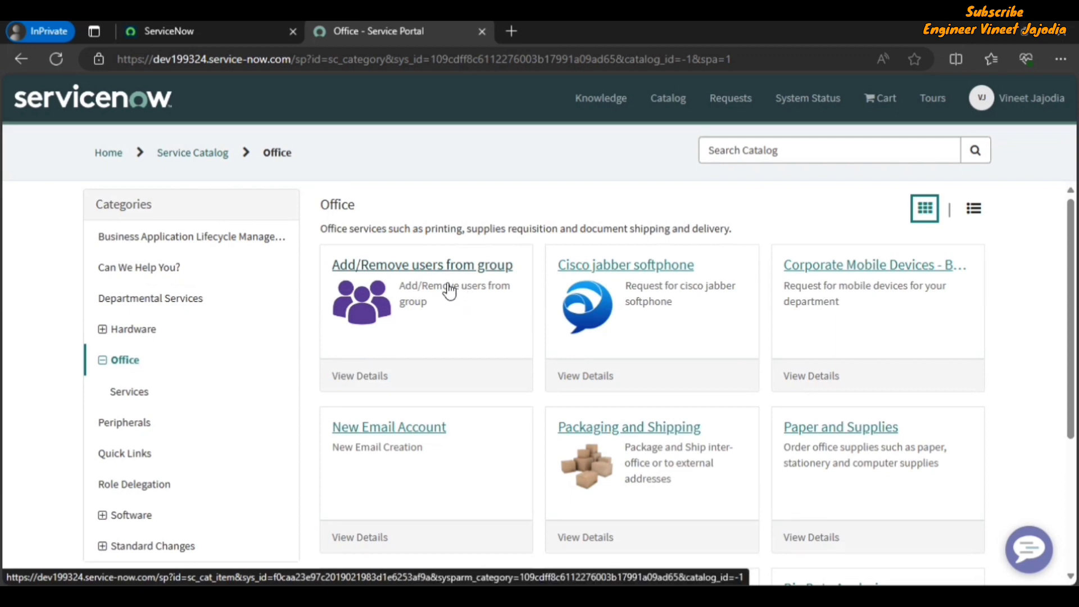
click(486, 275)
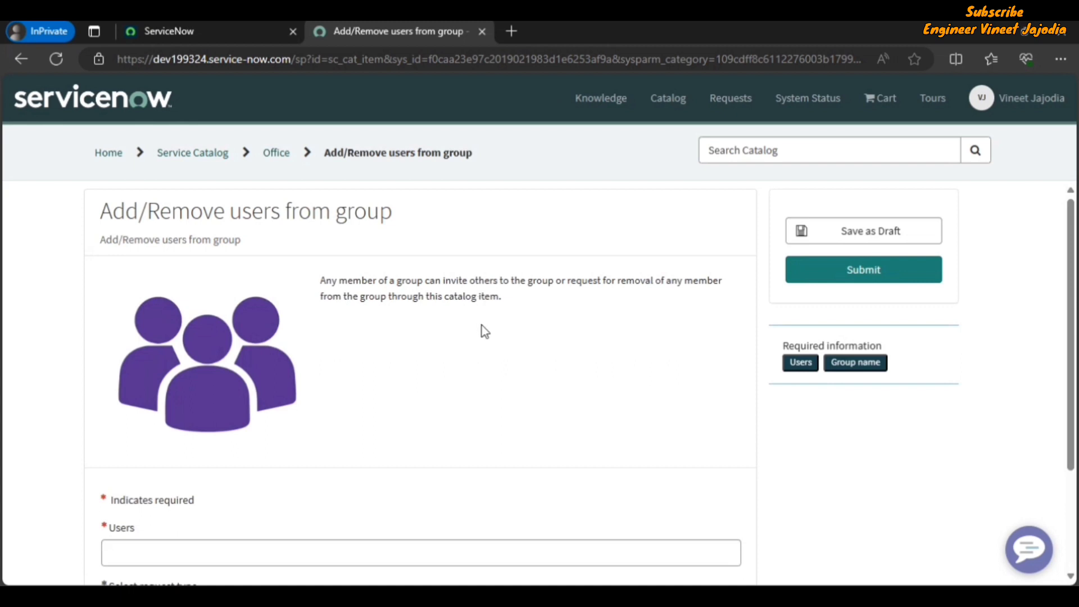
Add one user to the Users field and save the request as a draft
scroll(482, 331, down, 3)
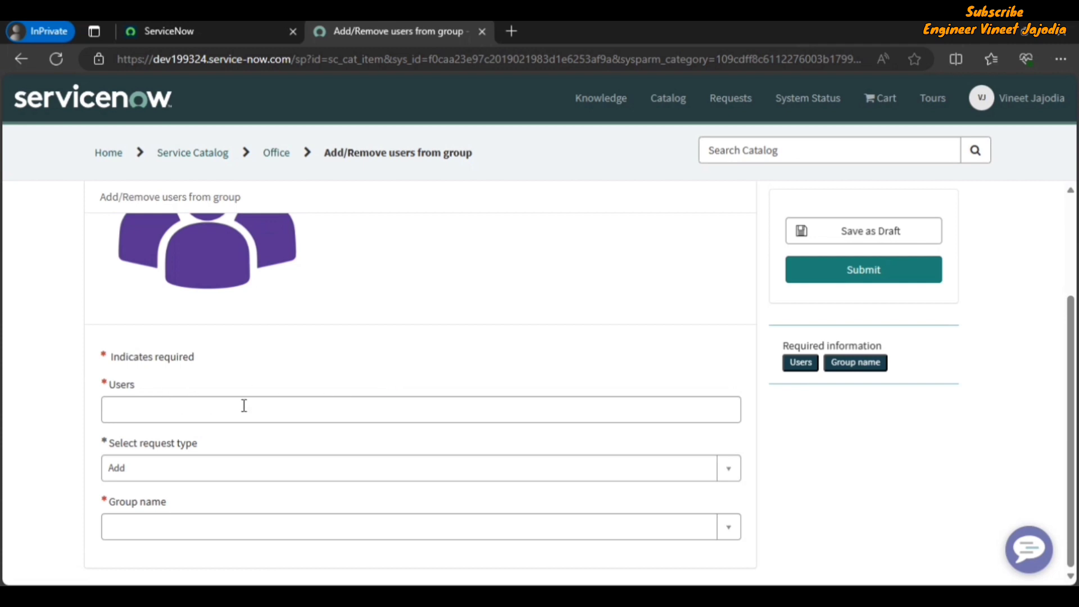
click(185, 409)
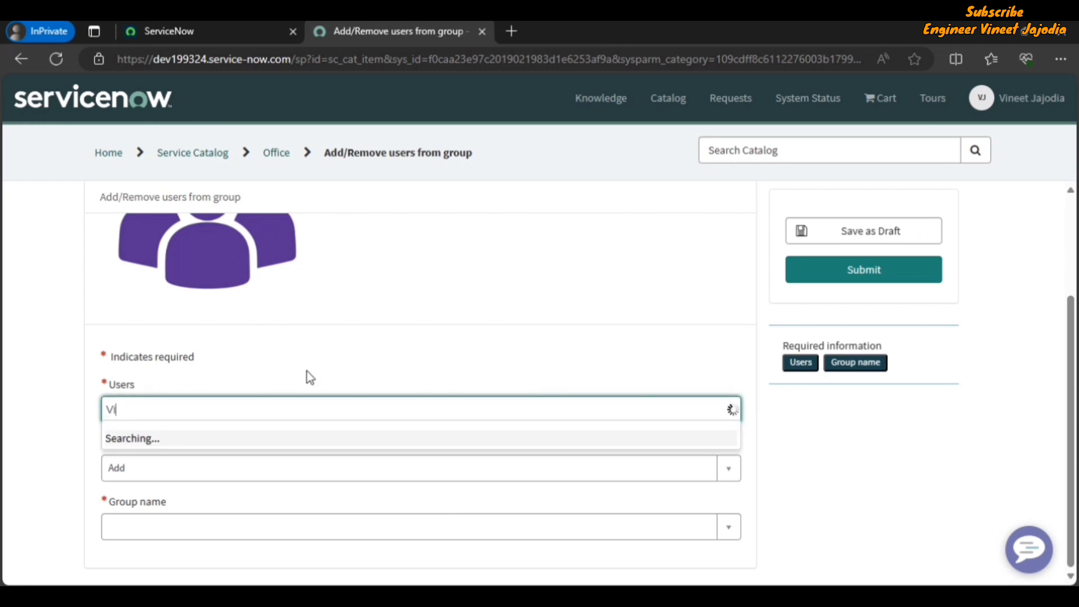
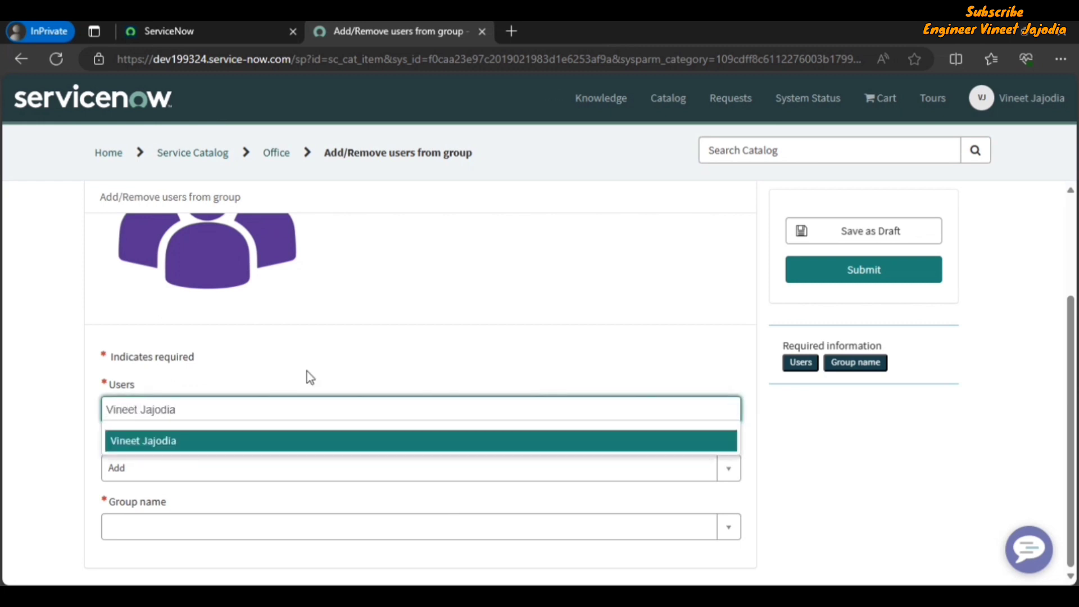
click(216, 444)
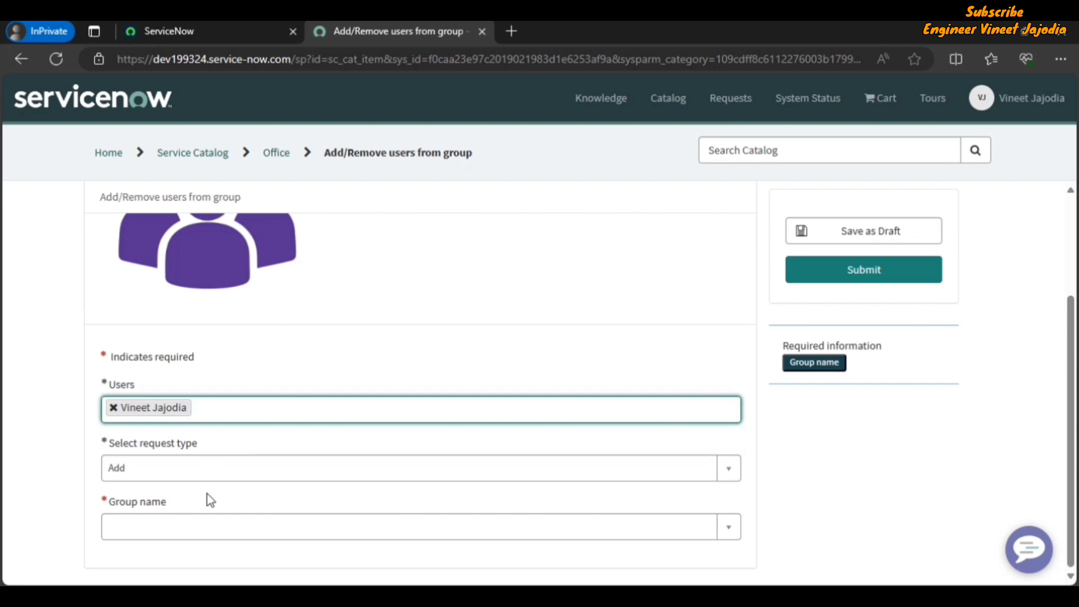
scroll(557, 344, up, 3)
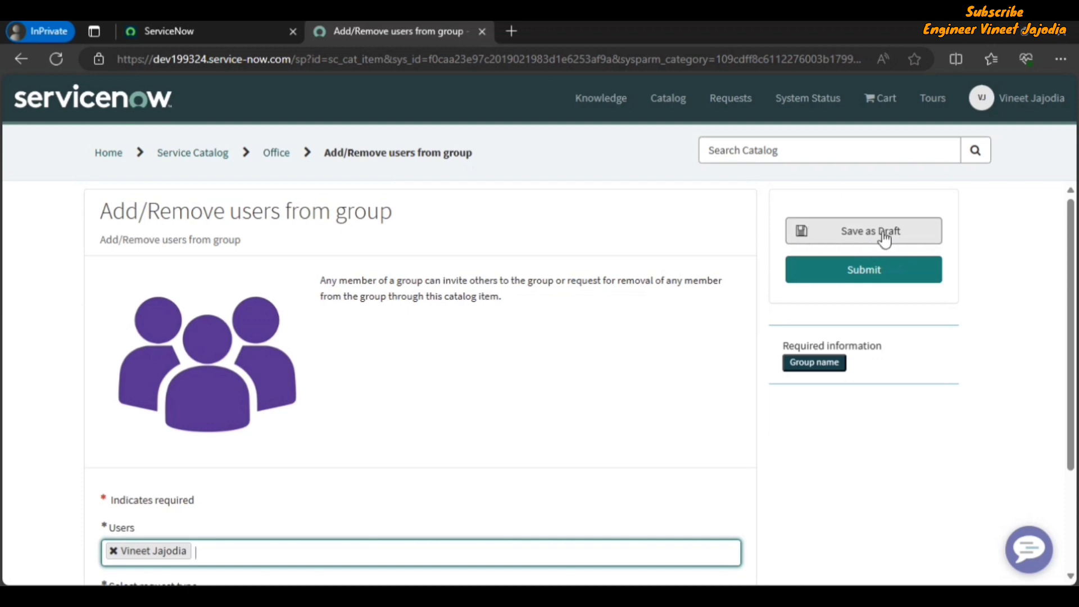
click(862, 234)
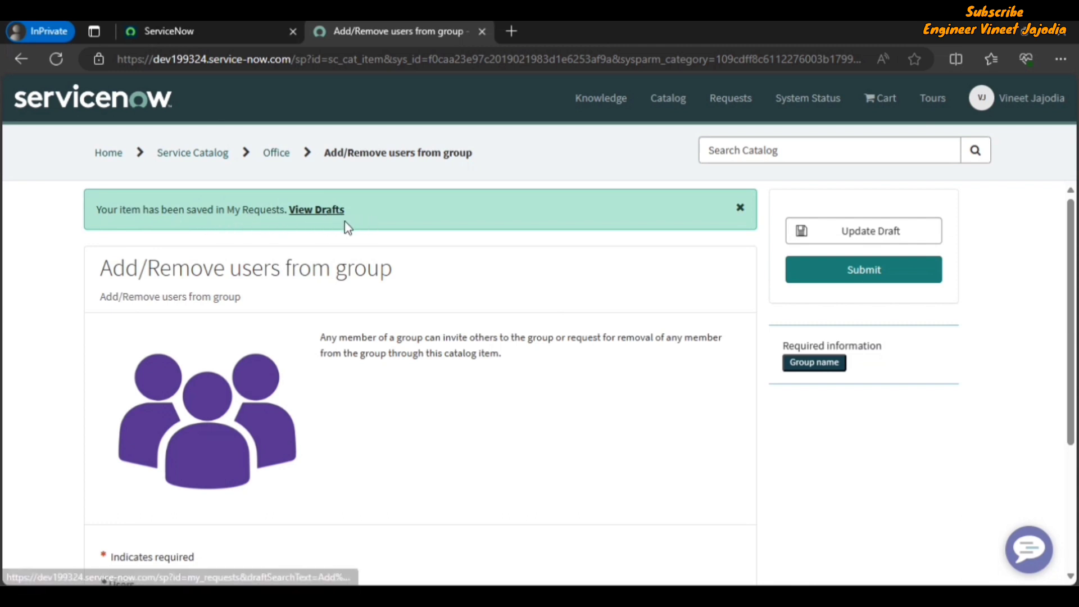
From View Drafts, check Submitted requests, then reopen the Add/Remove users from group draft
click(317, 217)
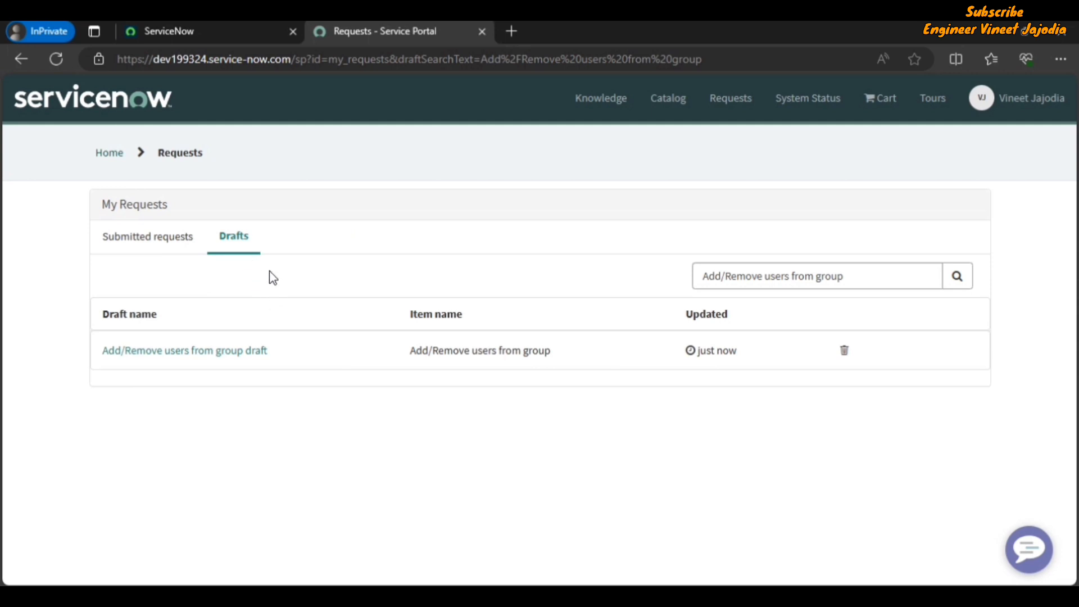
click(142, 243)
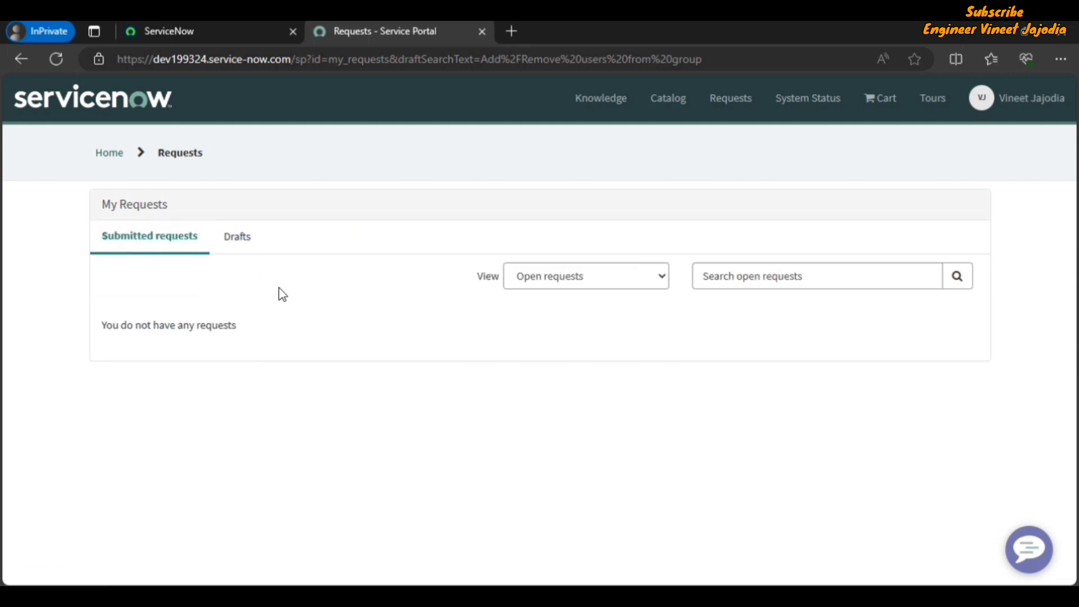
click(237, 236)
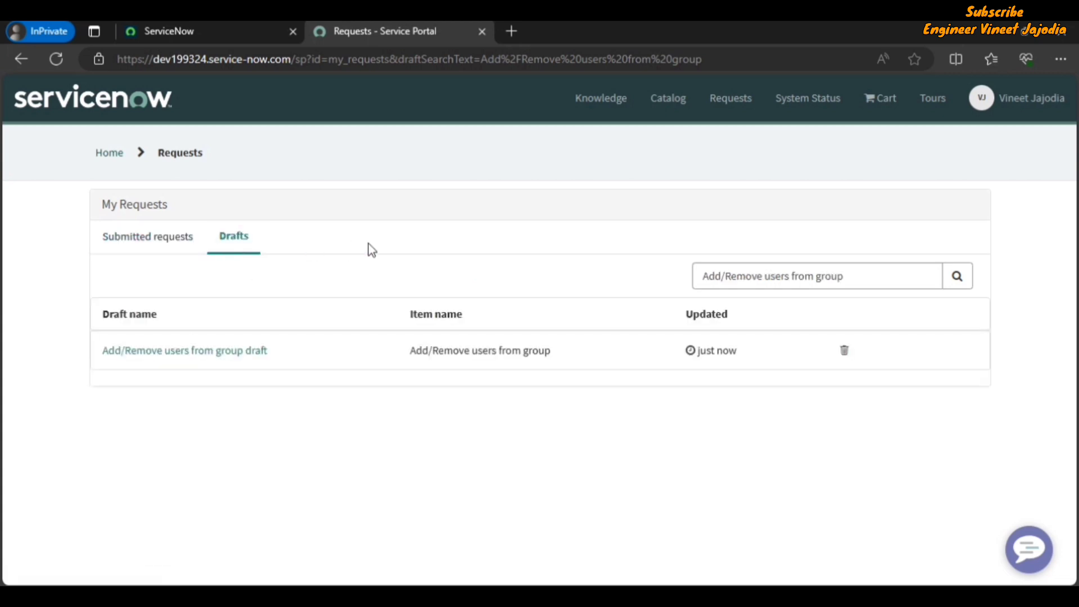
click(230, 354)
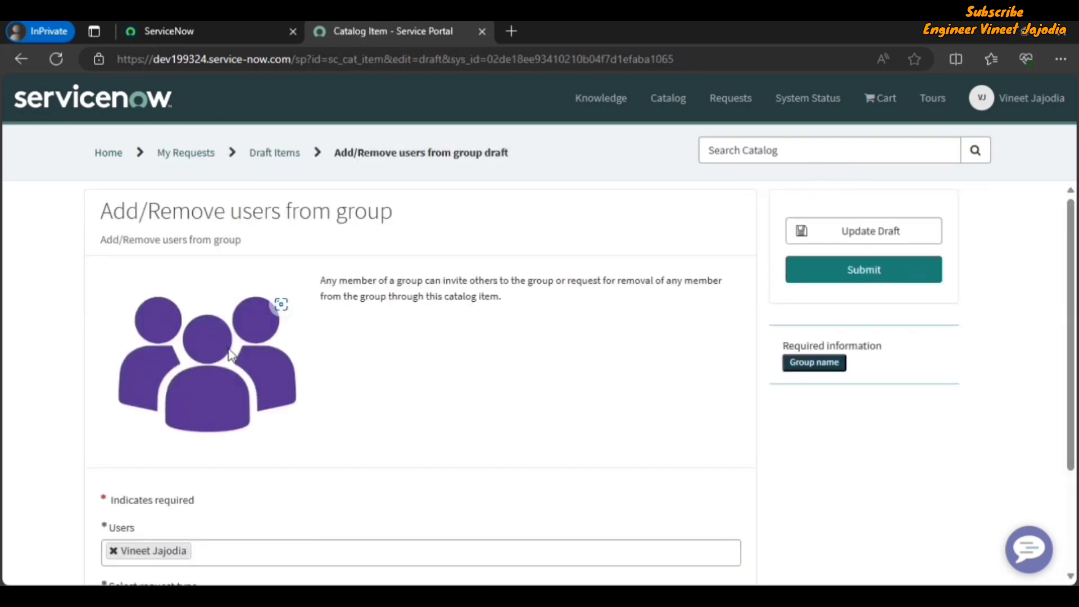
Set the draft's Select request type to Remove
scroll(604, 349, down, 3)
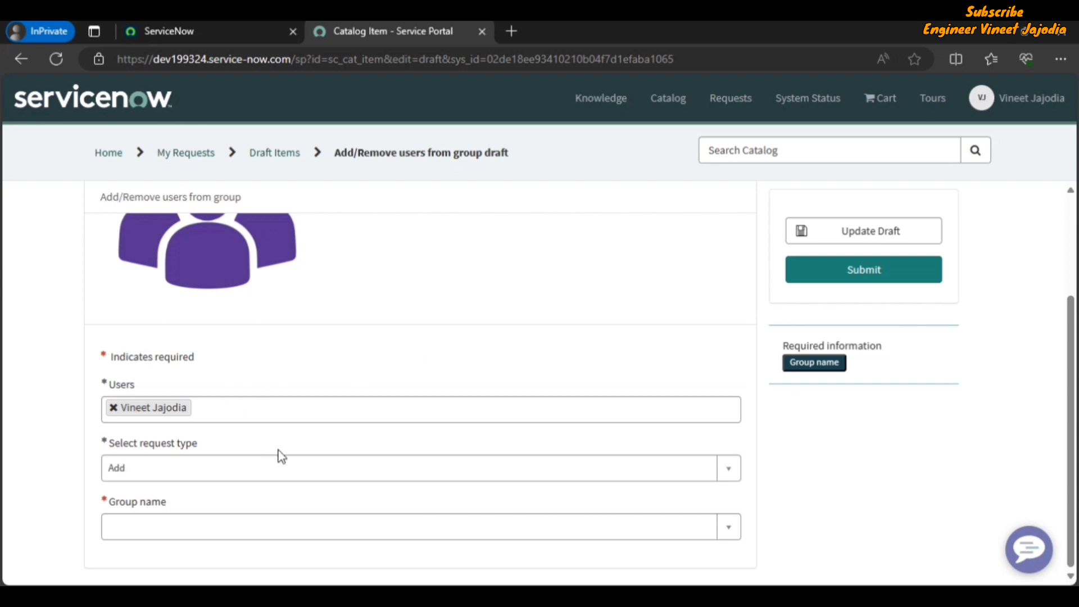
click(205, 475)
click(174, 550)
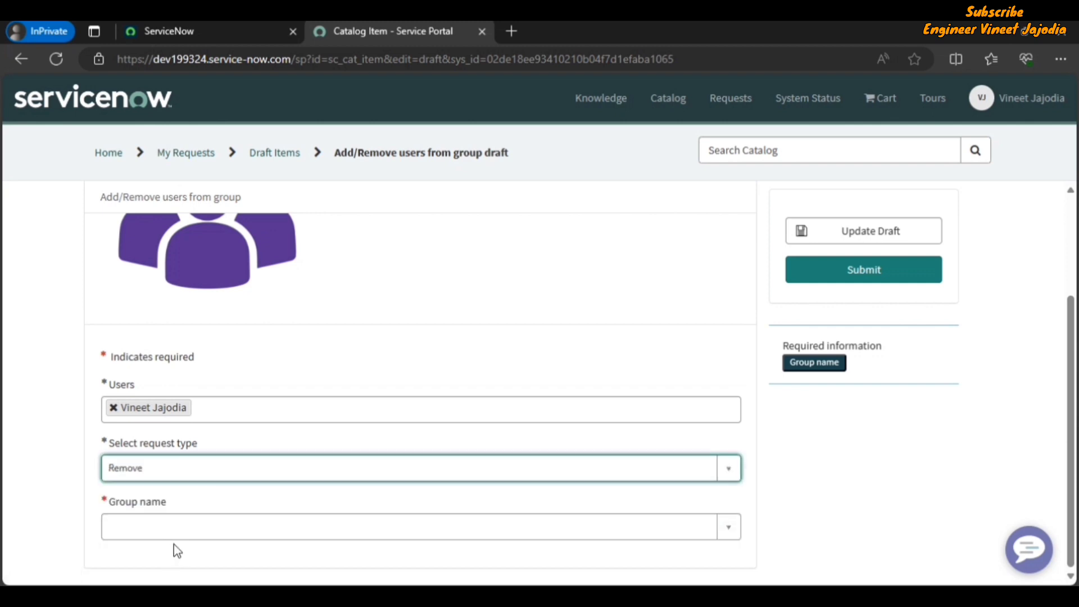
Update the draft and go back to the Drafts list
scroll(629, 313, up, 3)
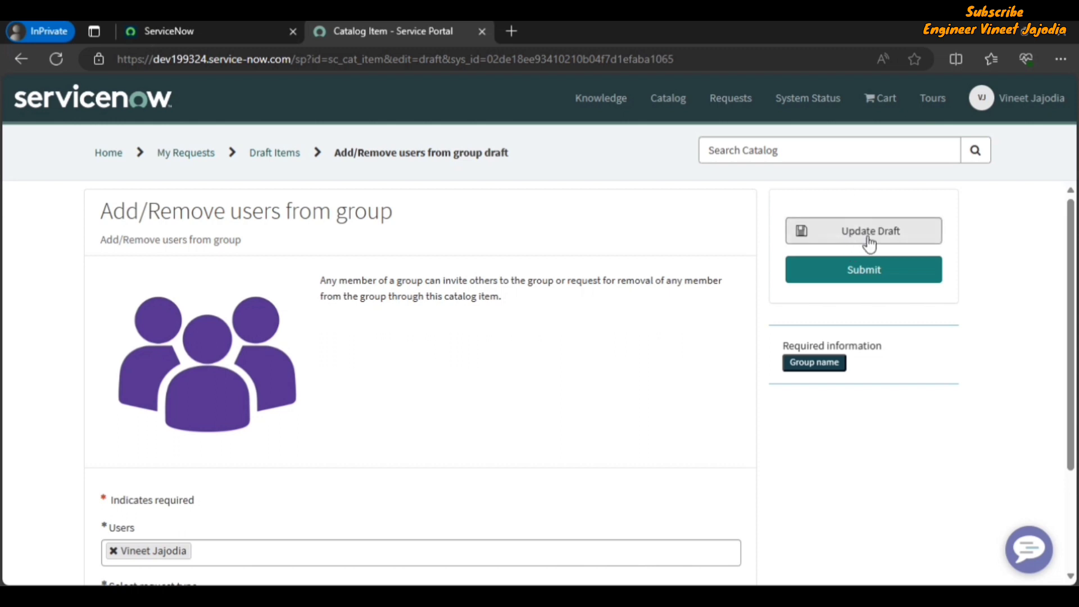
scroll(462, 373, down, 2)
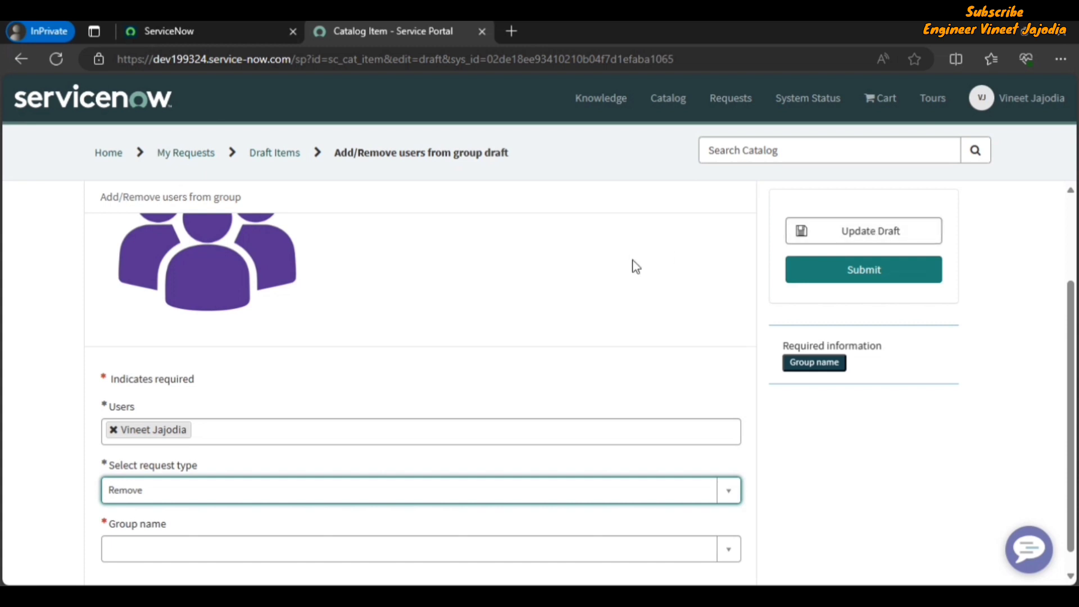
scroll(113, 517, down, 1)
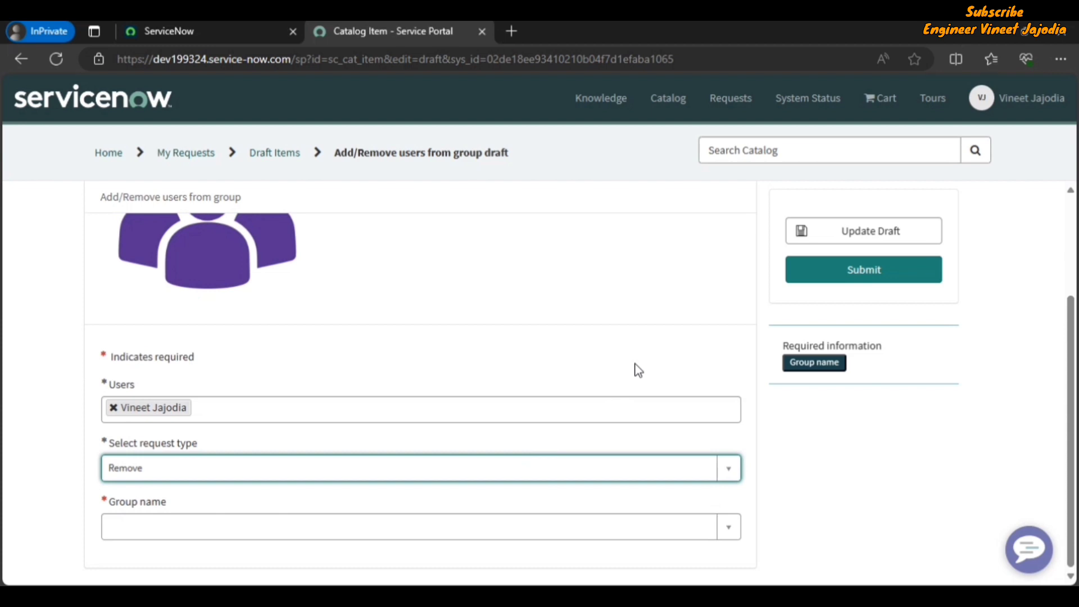
click(865, 242)
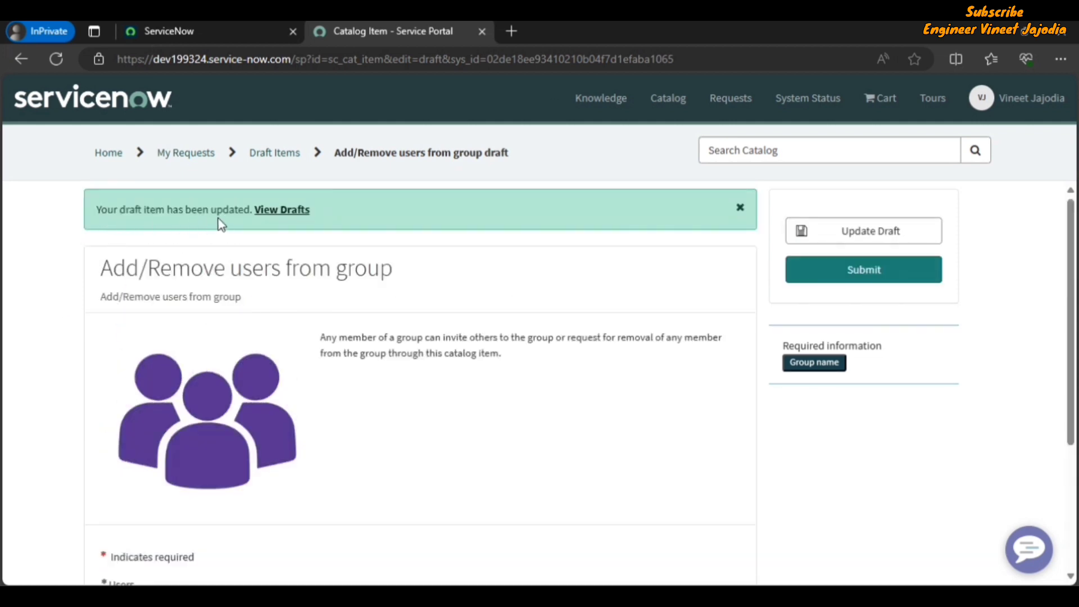
click(281, 217)
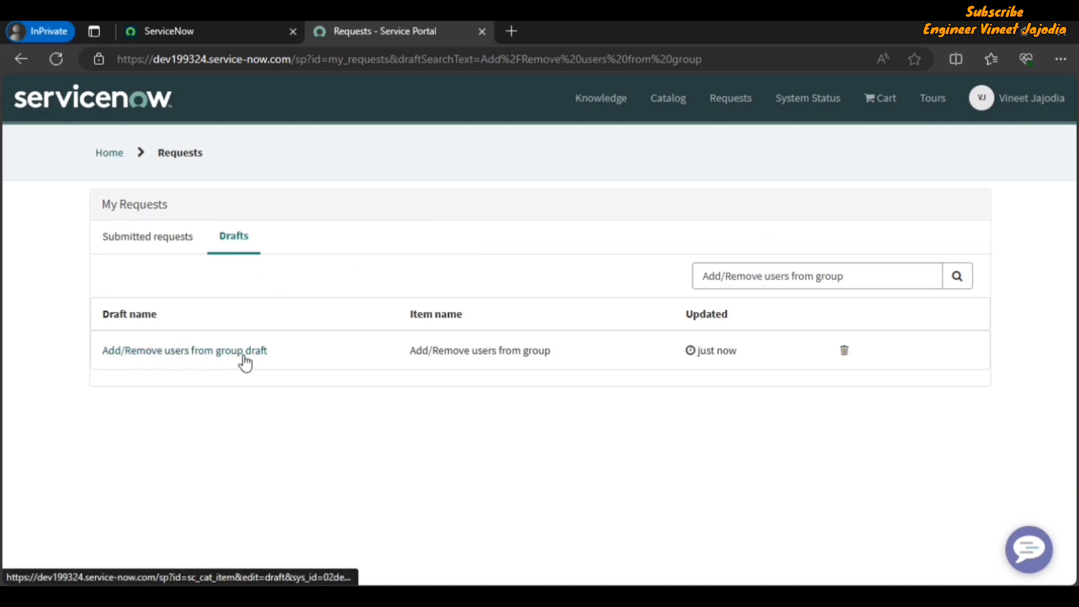
Reopen the Add/Remove users from group draft, confirm request type shows Remove, and select the title text
click(215, 353)
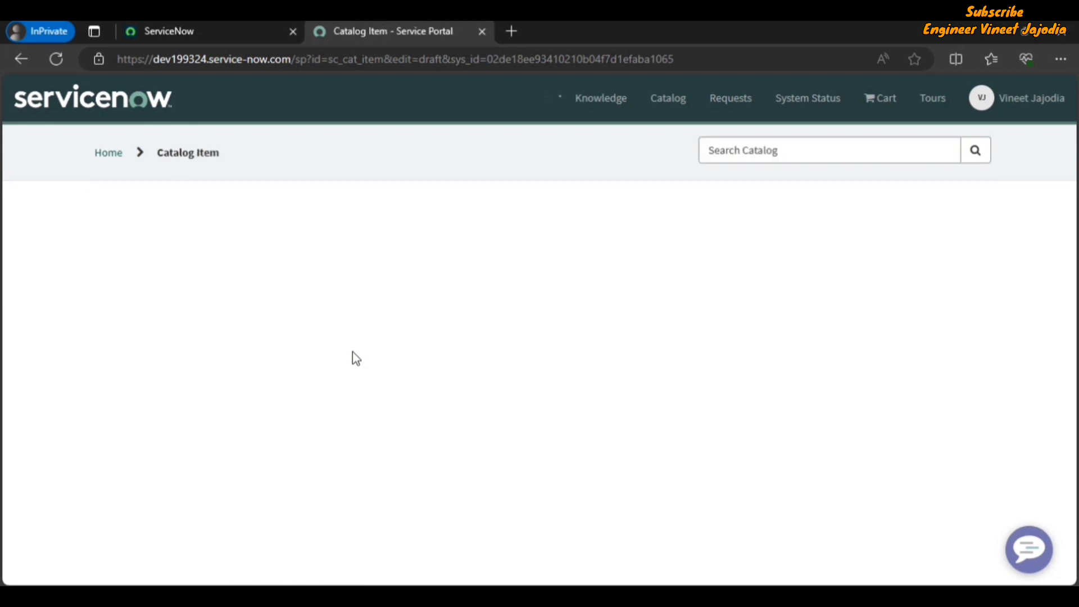
scroll(418, 337, down, 3)
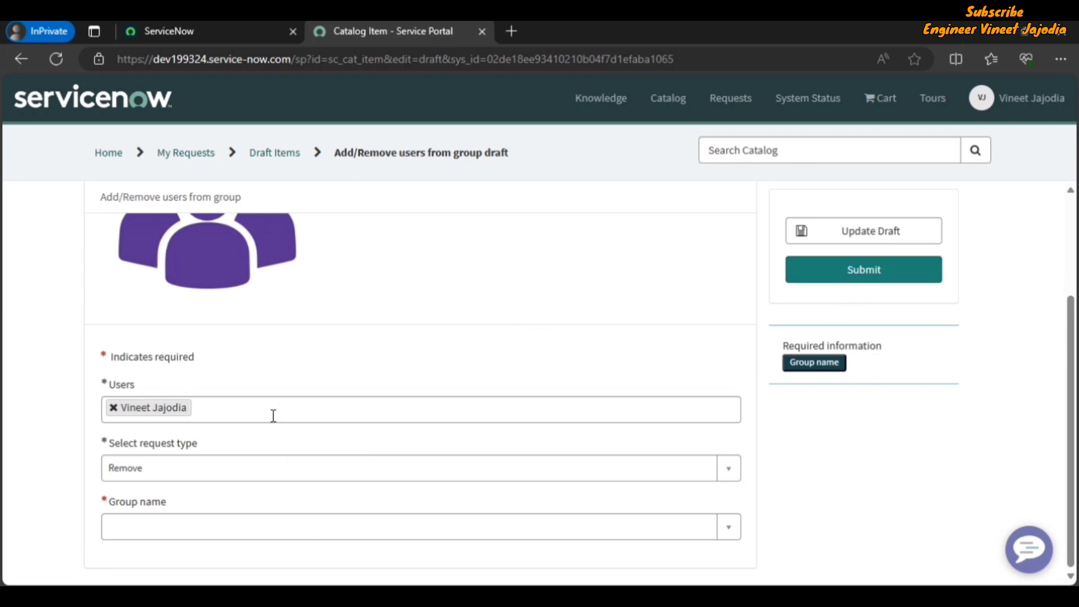
scroll(589, 408, up, 3)
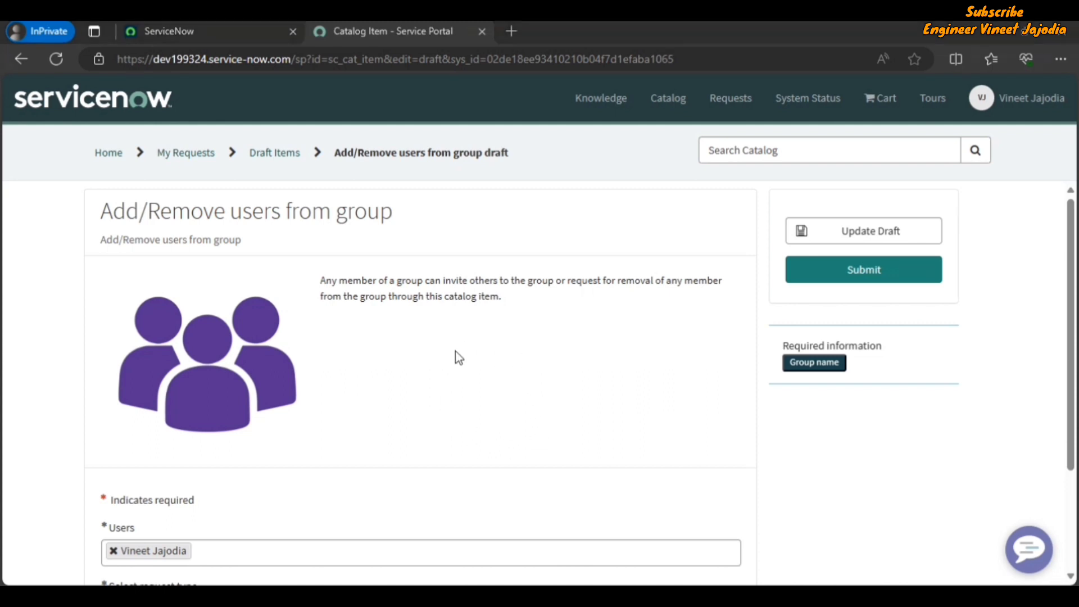
drag(400, 214, 99, 220)
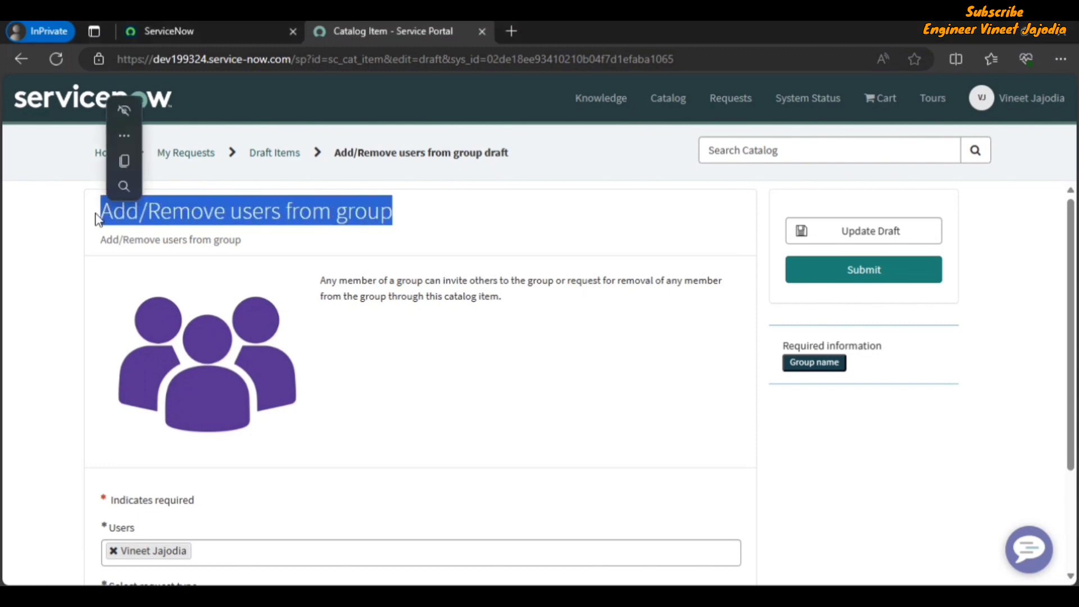
In the back-end tab, open the Maintain Items catalog item list
click(190, 31)
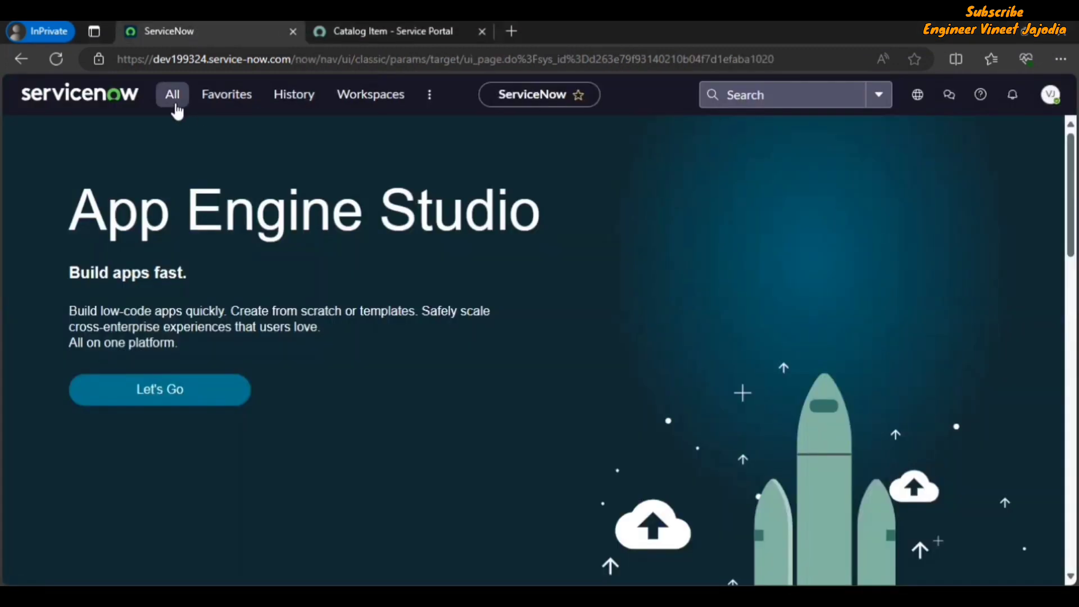
click(175, 106)
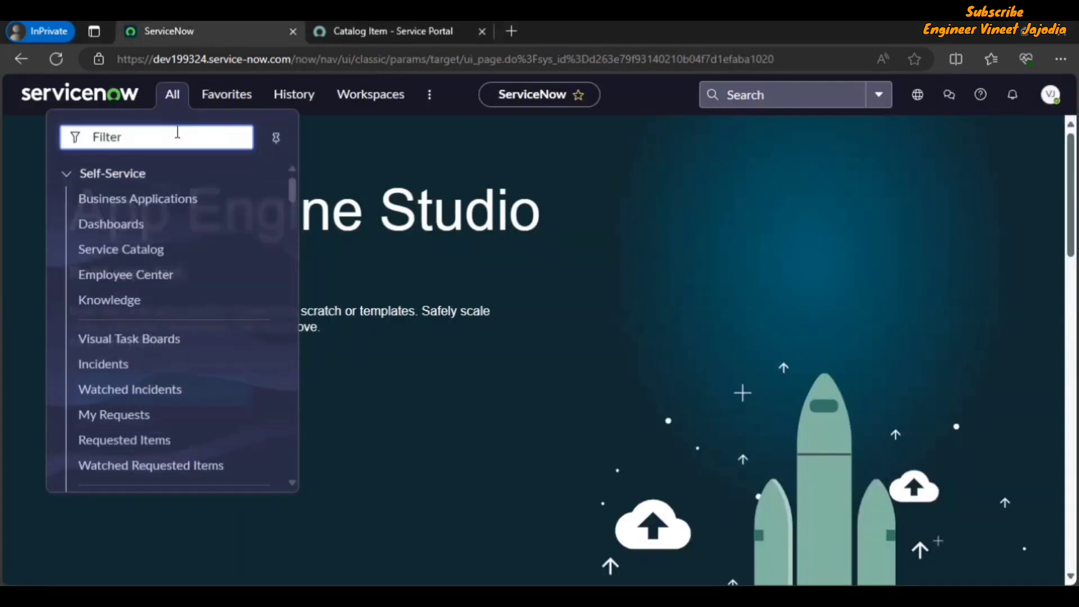
text(Maintain Items)
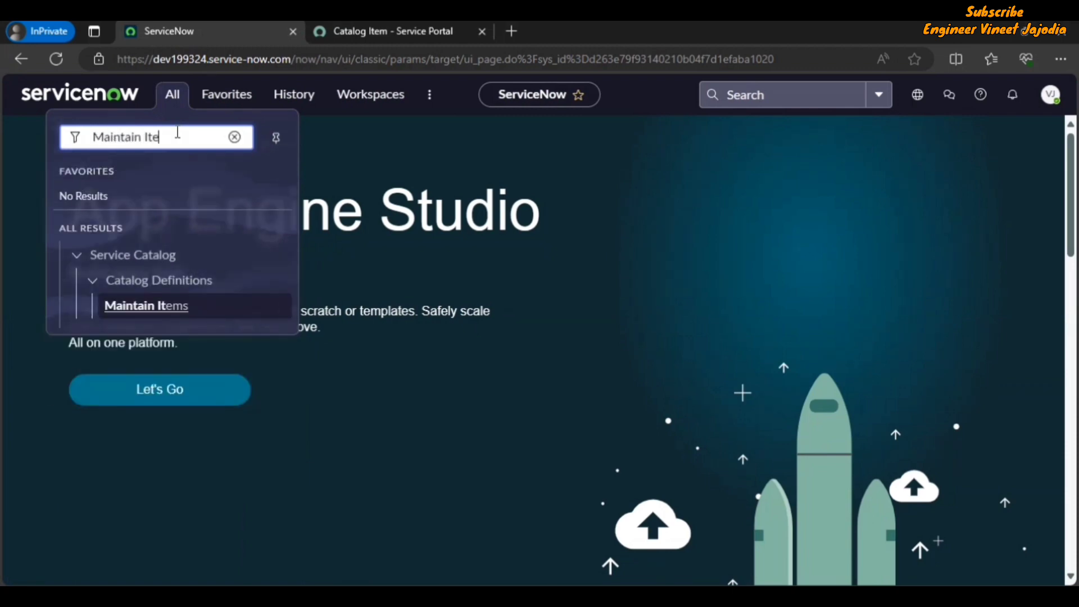
click(147, 309)
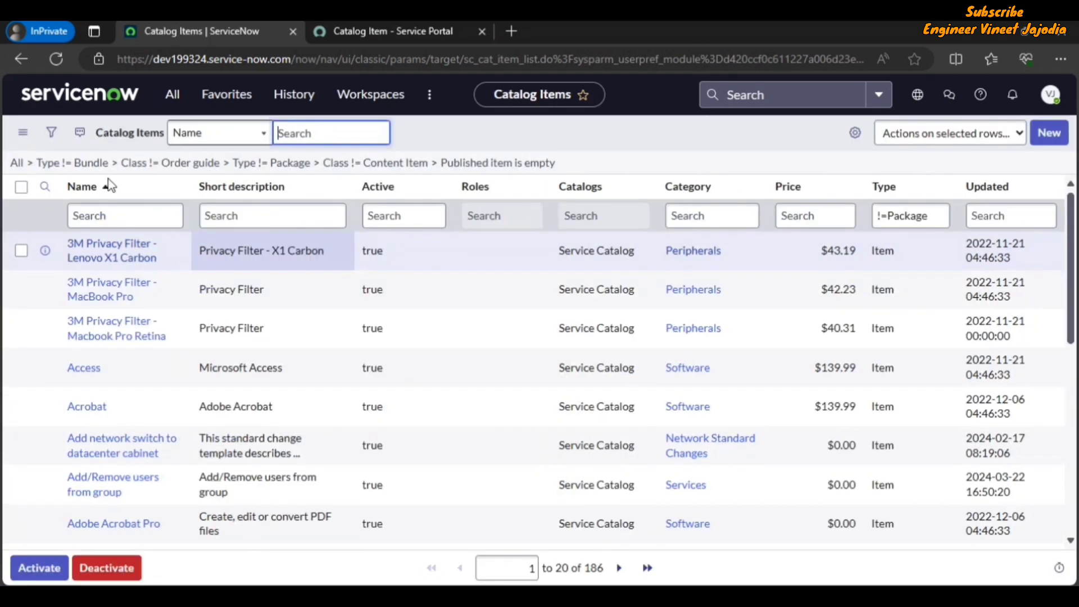
Filter by name, open Add/Remove users from group, and preview it with Try It
click(124, 214)
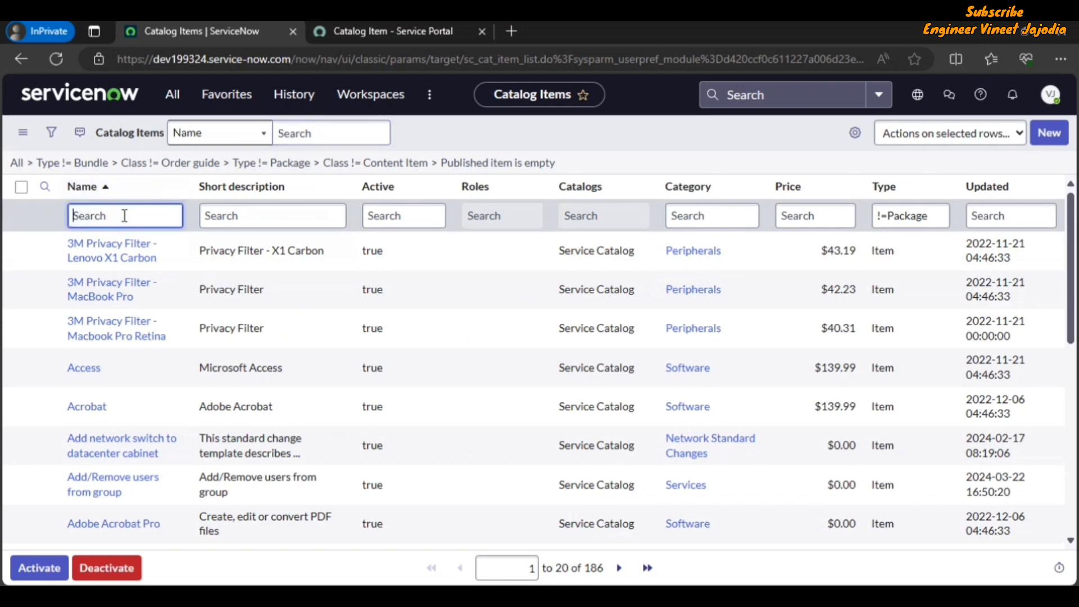
key(ctrl+v)
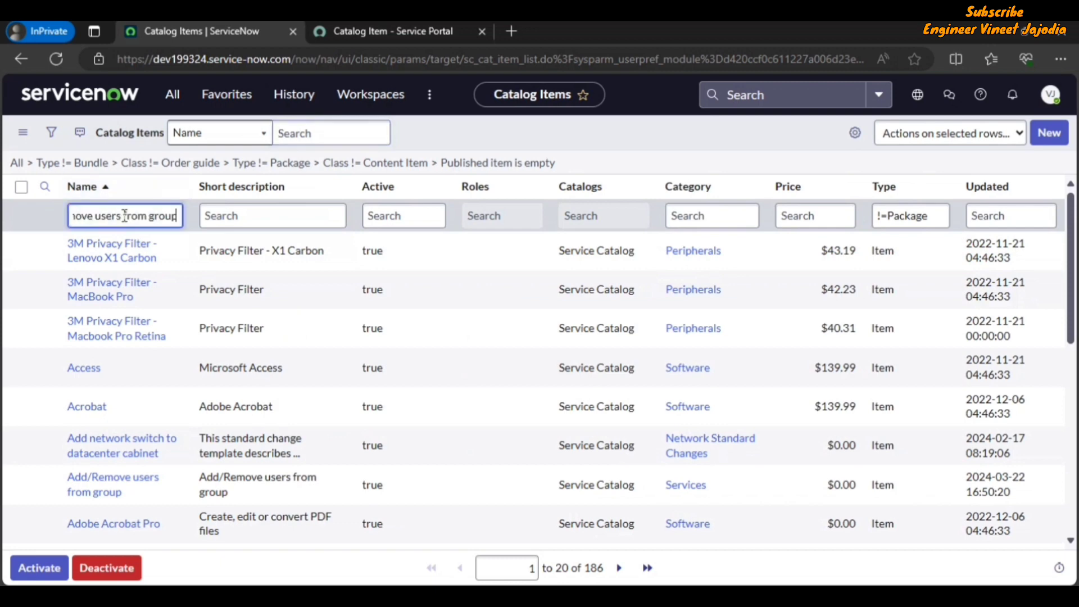
key(Return)
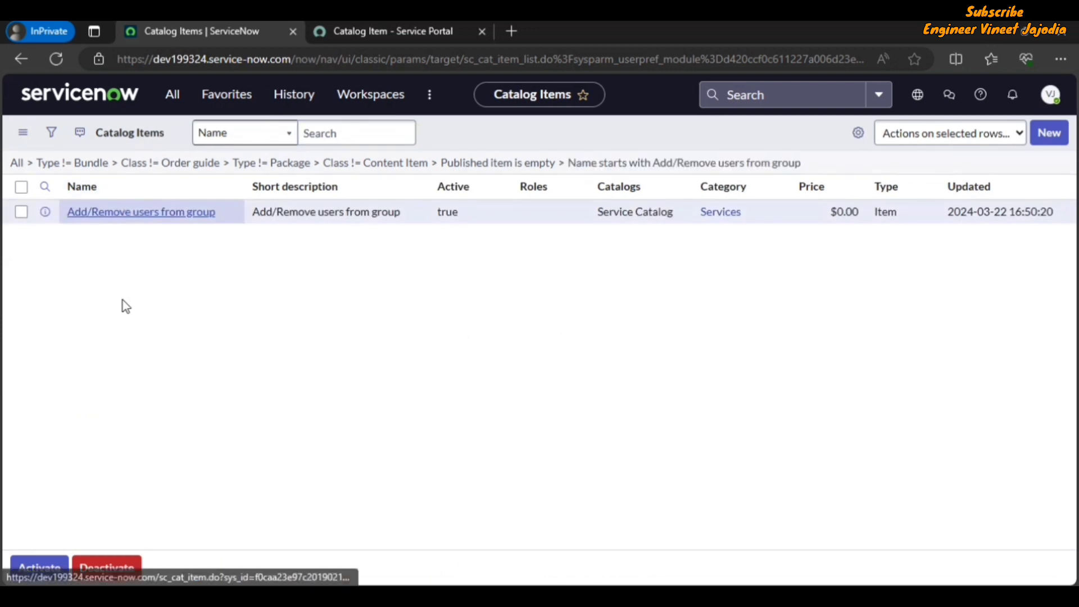
click(121, 251)
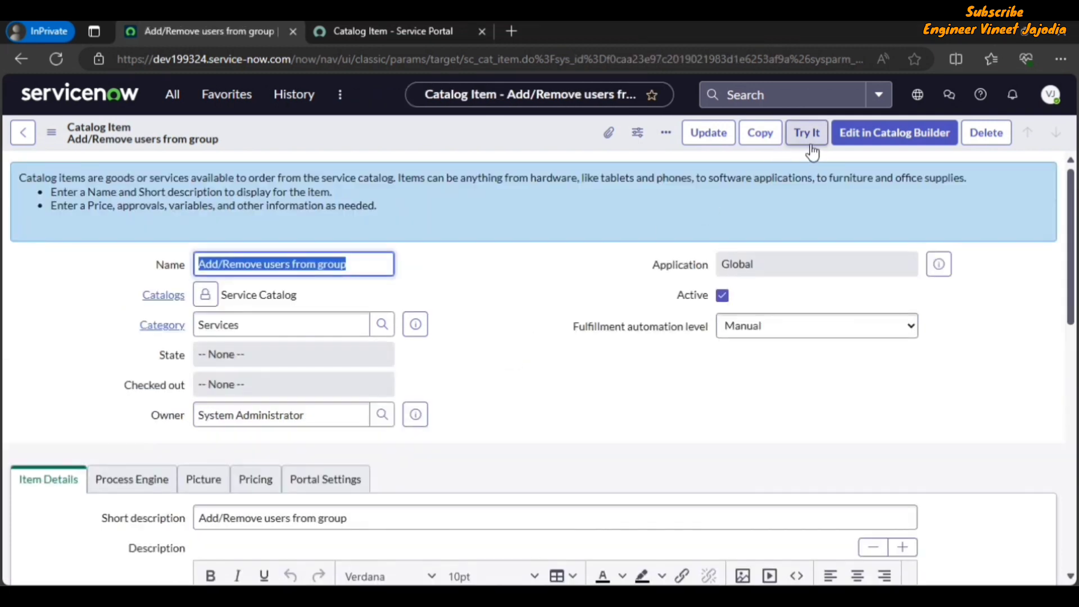
click(811, 140)
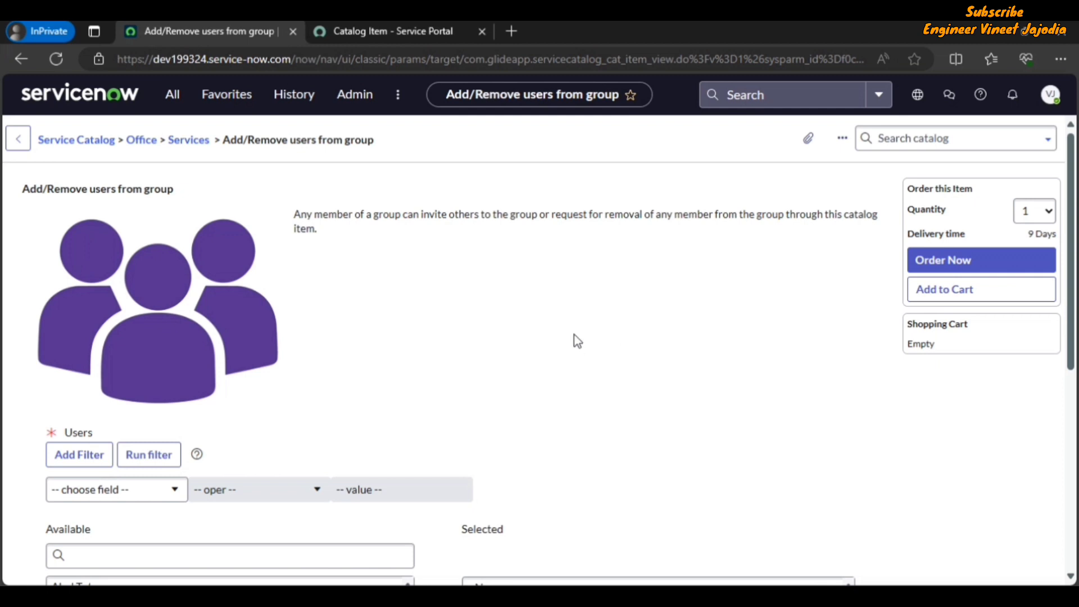
In the item's configuration, enable Hide 'Save as Draft' under the portal settings
click(843, 141)
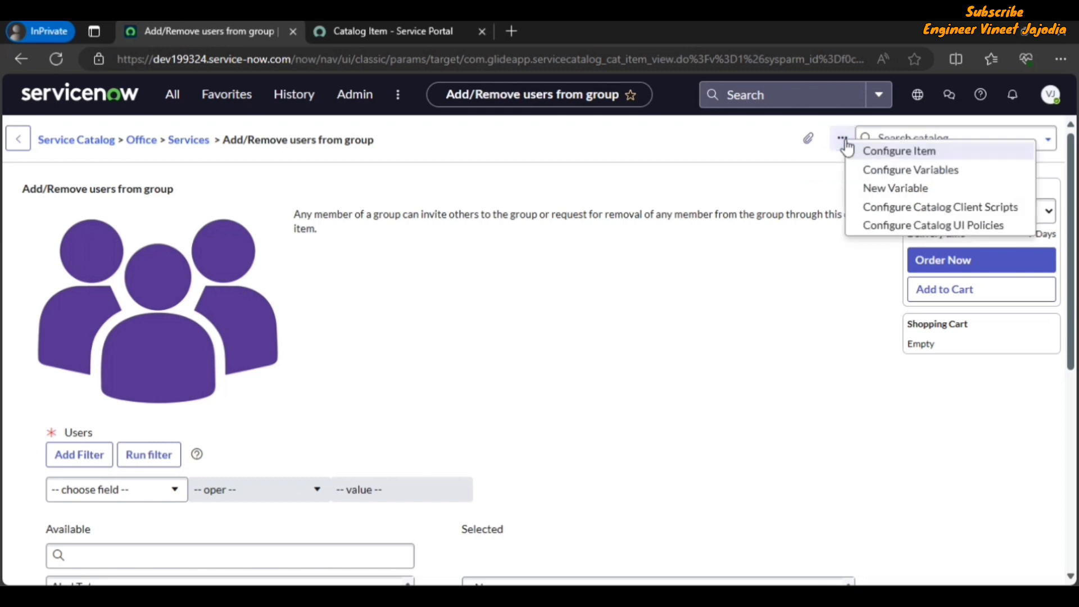
click(907, 154)
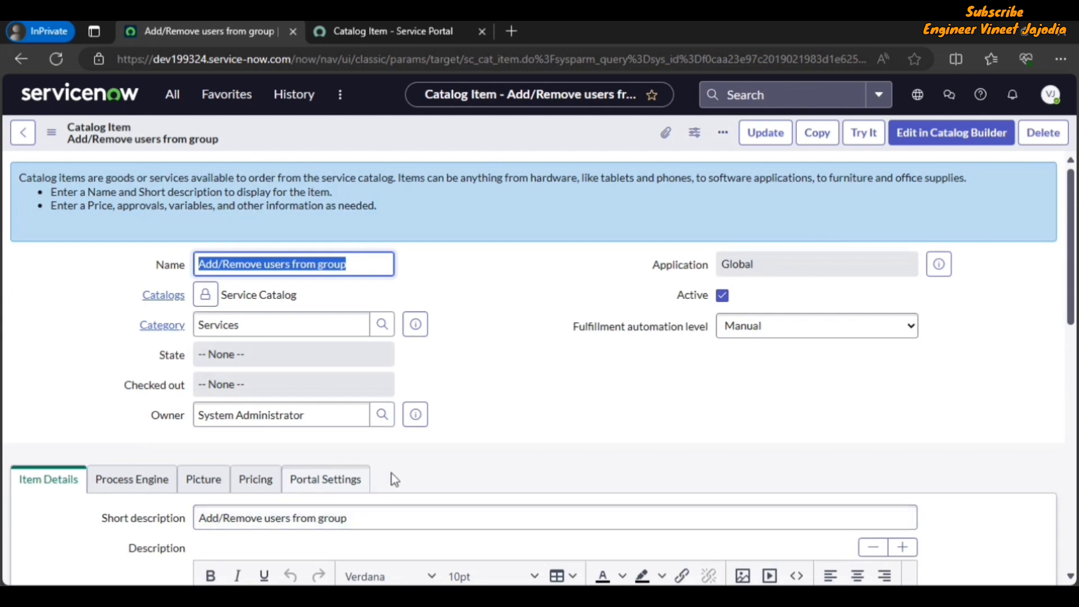
click(330, 485)
scroll(566, 380, down, 1)
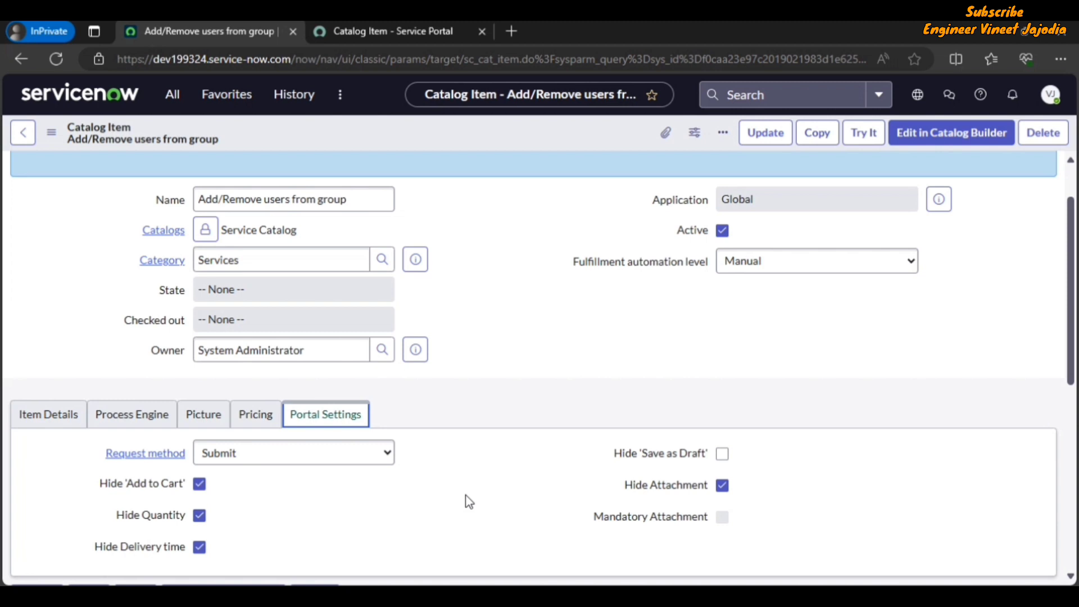
click(723, 454)
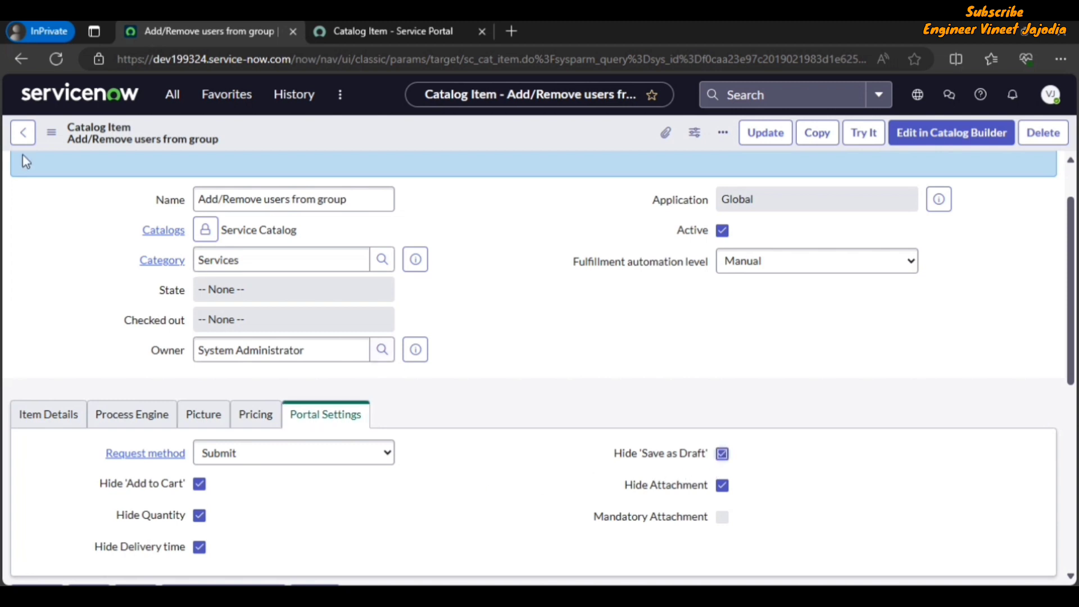
Save the catalog item and return to the Service Portal draft tab
click(54, 136)
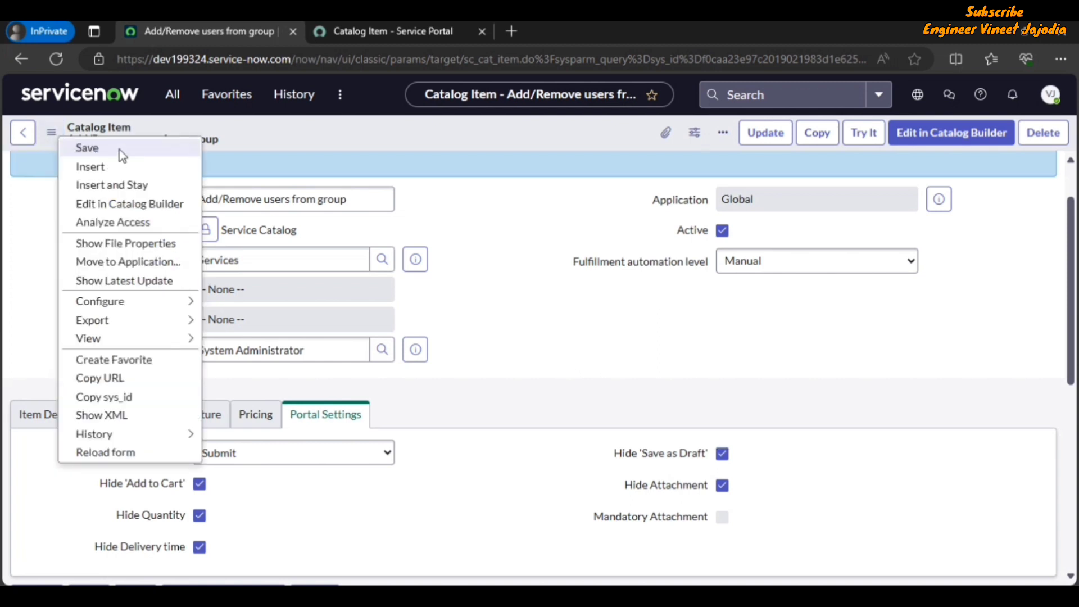
click(119, 150)
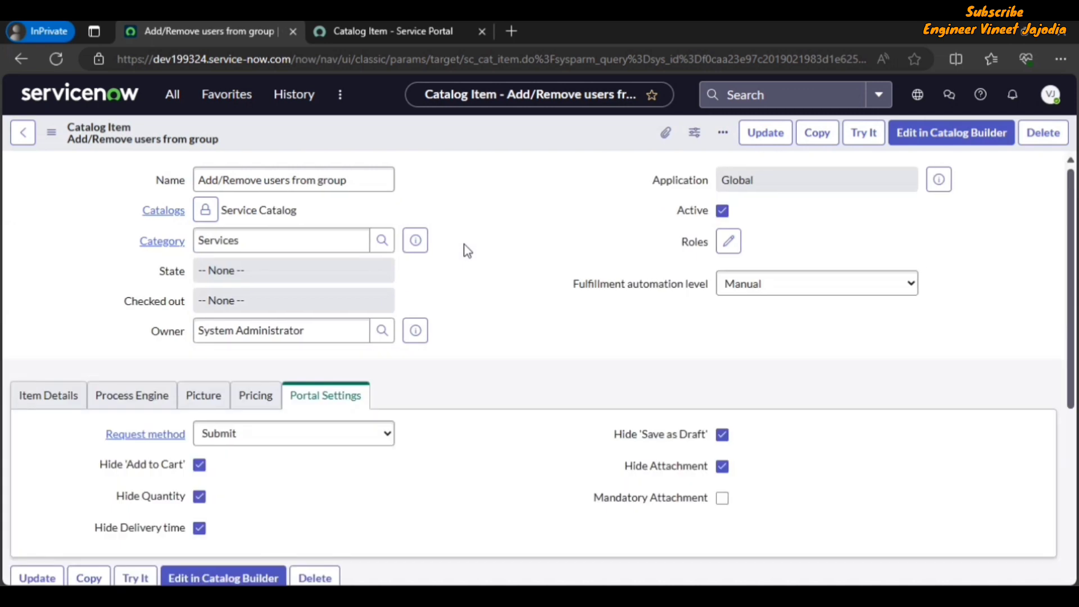
click(386, 29)
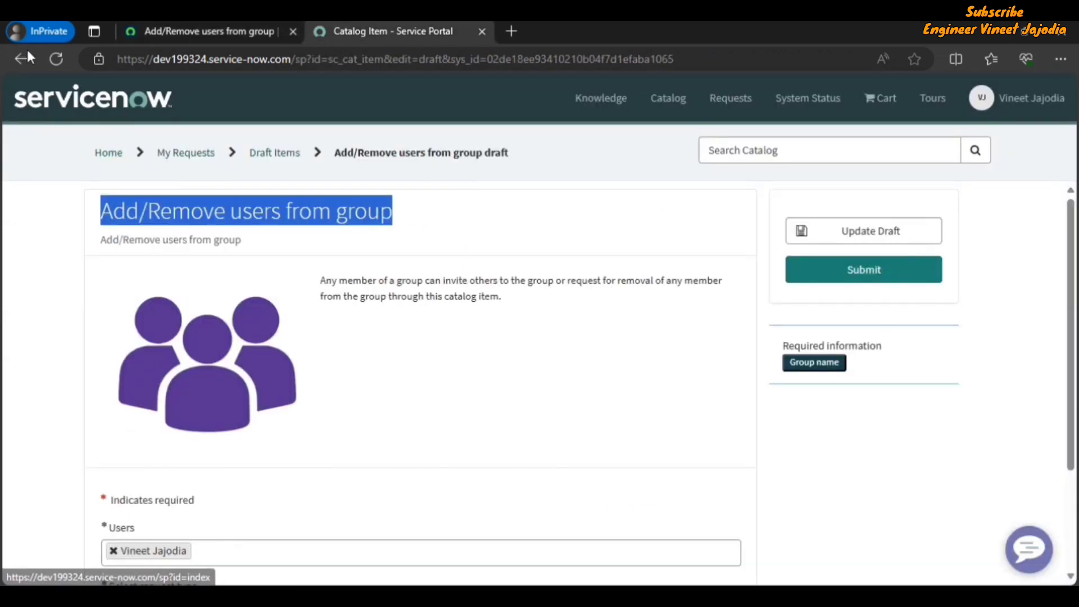
Refresh the portal draft page to see the hidden Save as Draft change
click(56, 59)
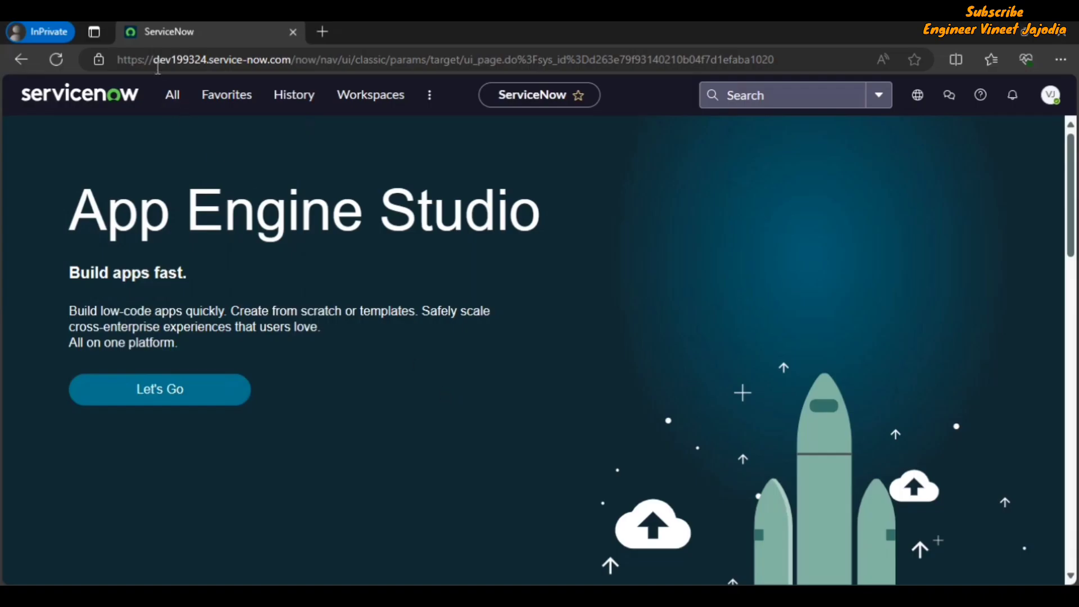
Open the Automated Test Framework Tests list and start a new test
click(171, 107)
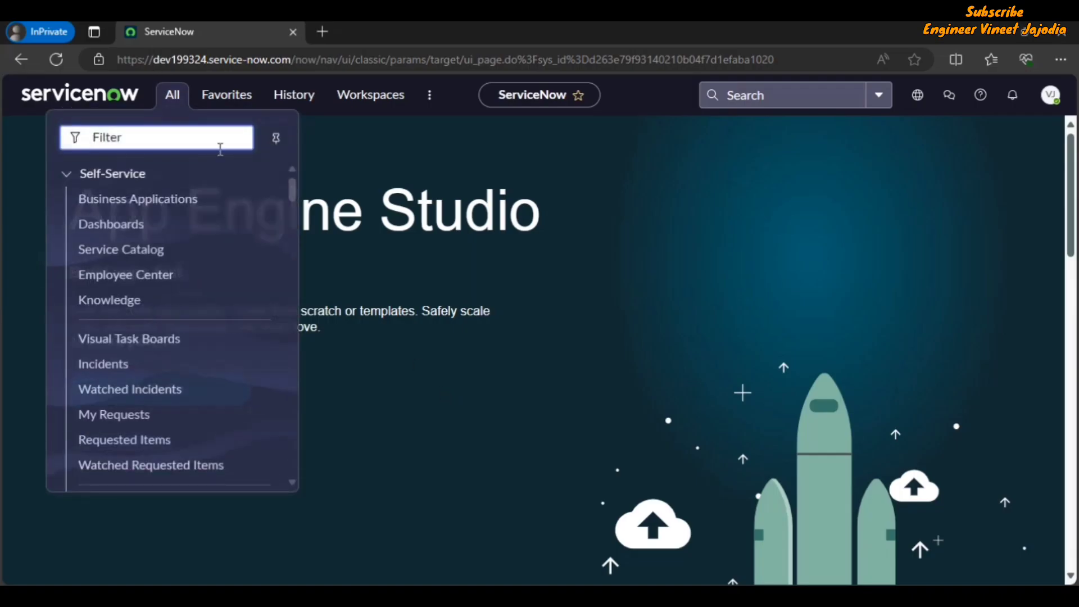
text(Automated T)
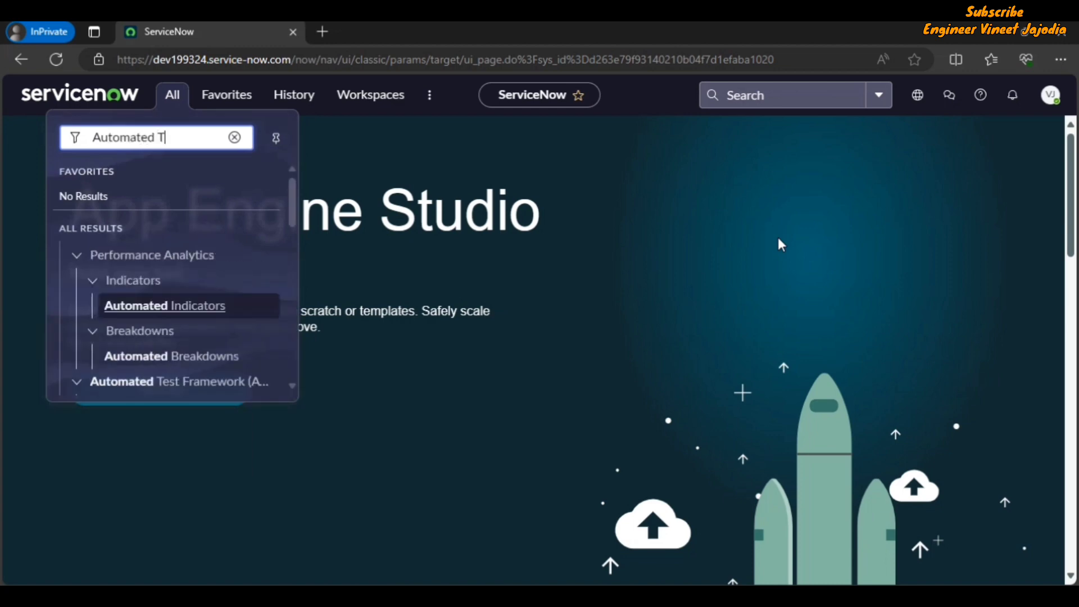
text(est Fra)
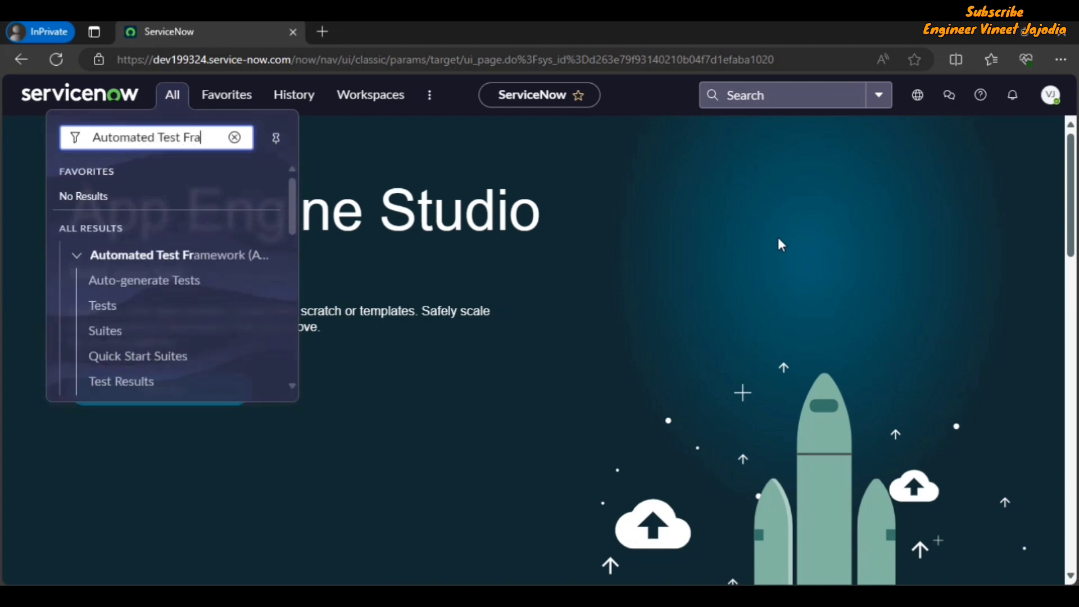
text(mework)
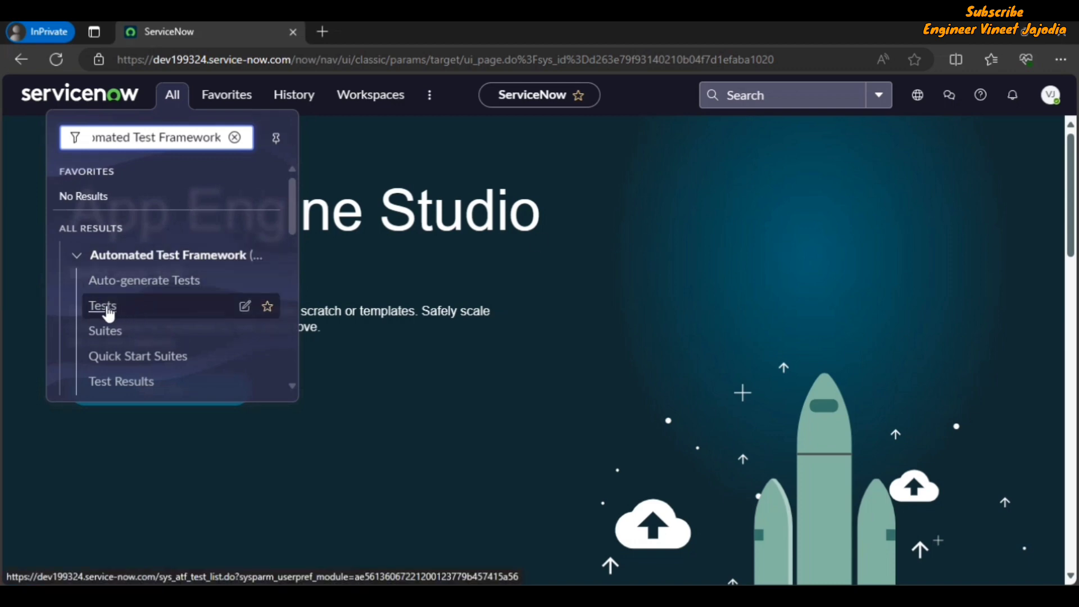
click(127, 312)
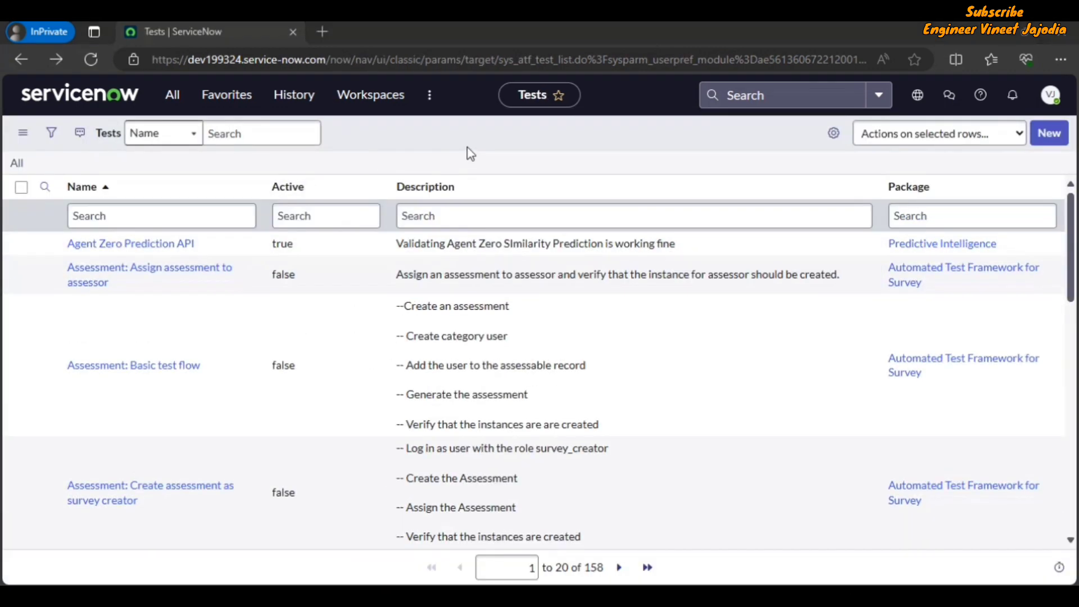
click(1049, 134)
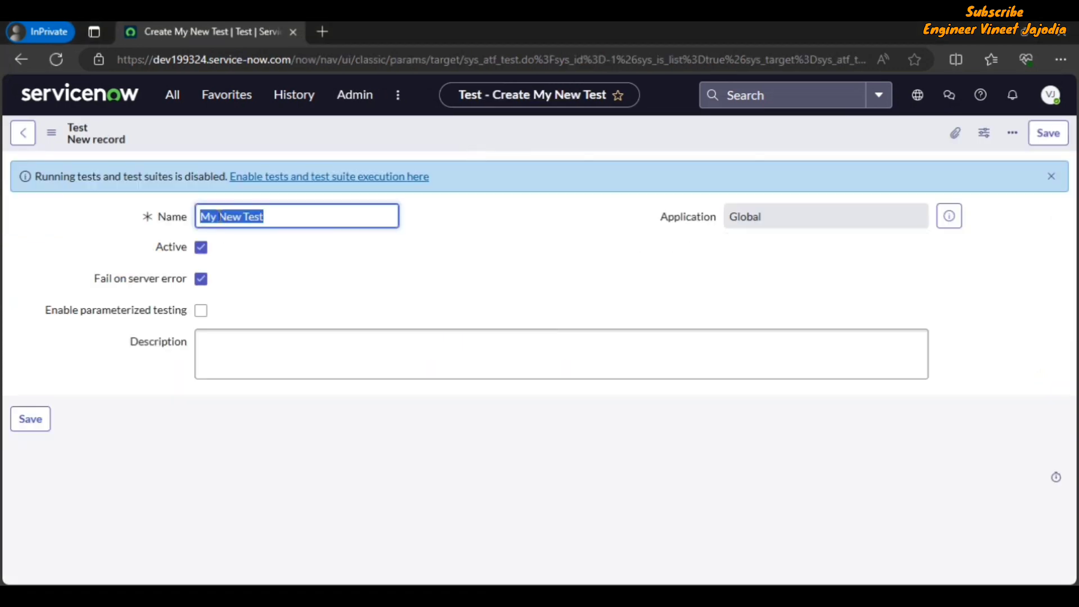
Rename the test to 'New Test' and save it
click(220, 221)
key(BackSpace)
key(BackSpace)
key(BackSpace)
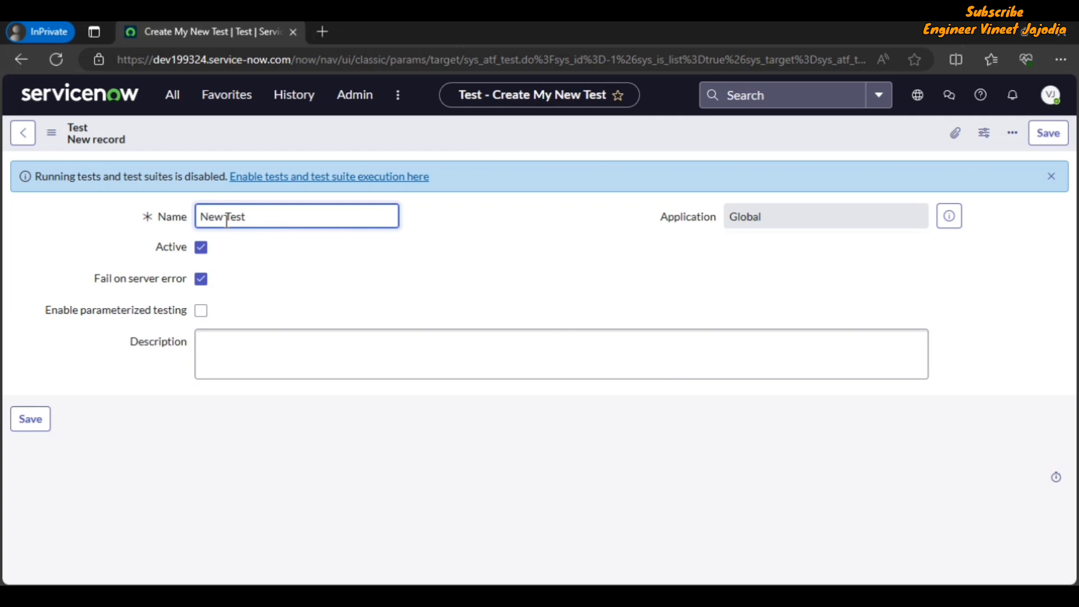
click(275, 296)
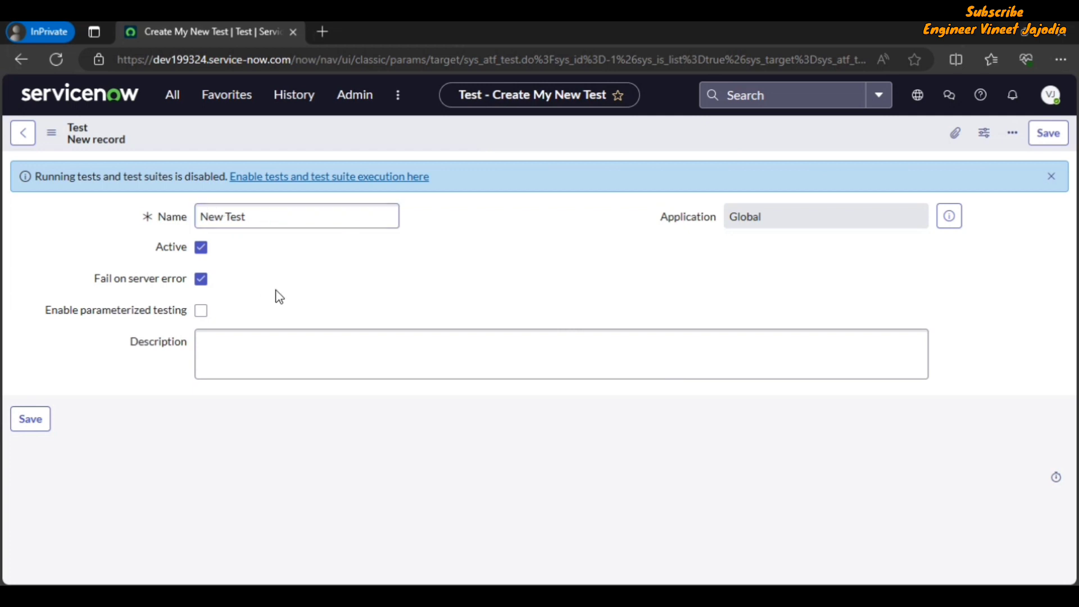
click(51, 133)
click(87, 148)
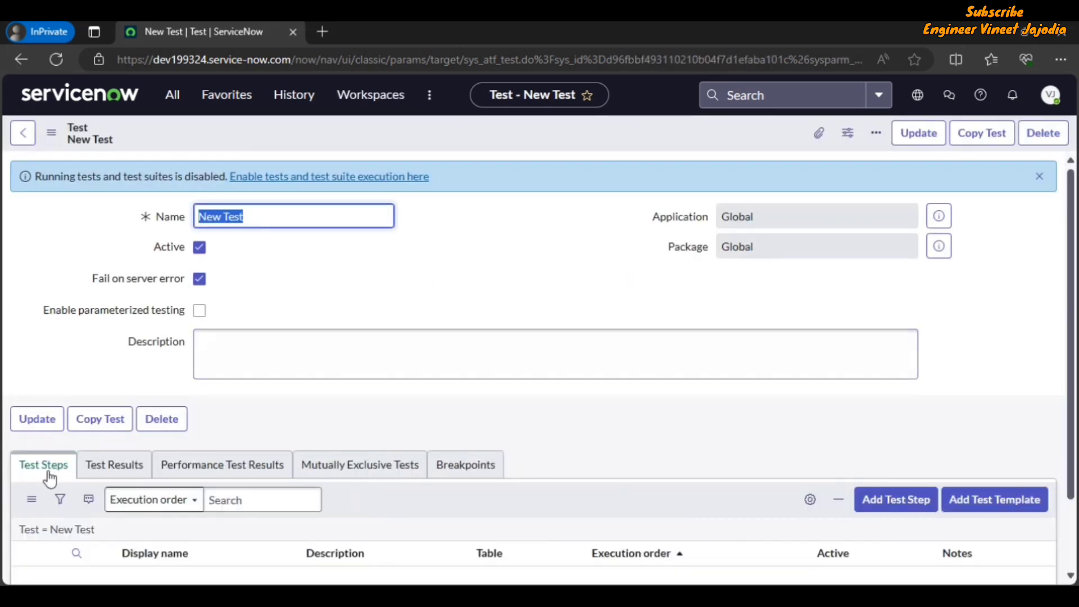
Add a test step, choosing Form > Open a New Form
click(901, 507)
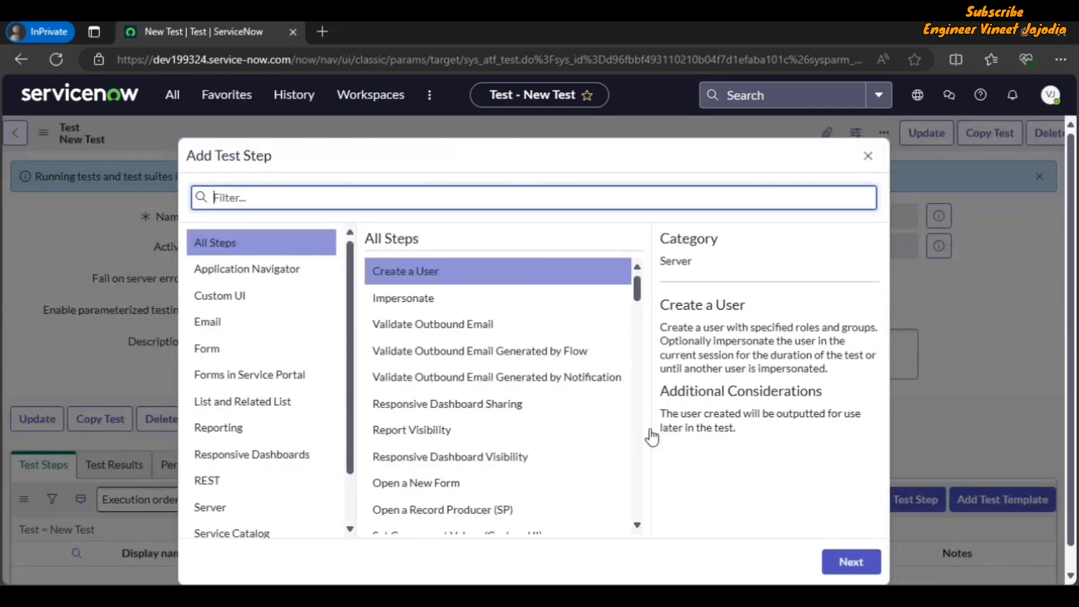
click(236, 356)
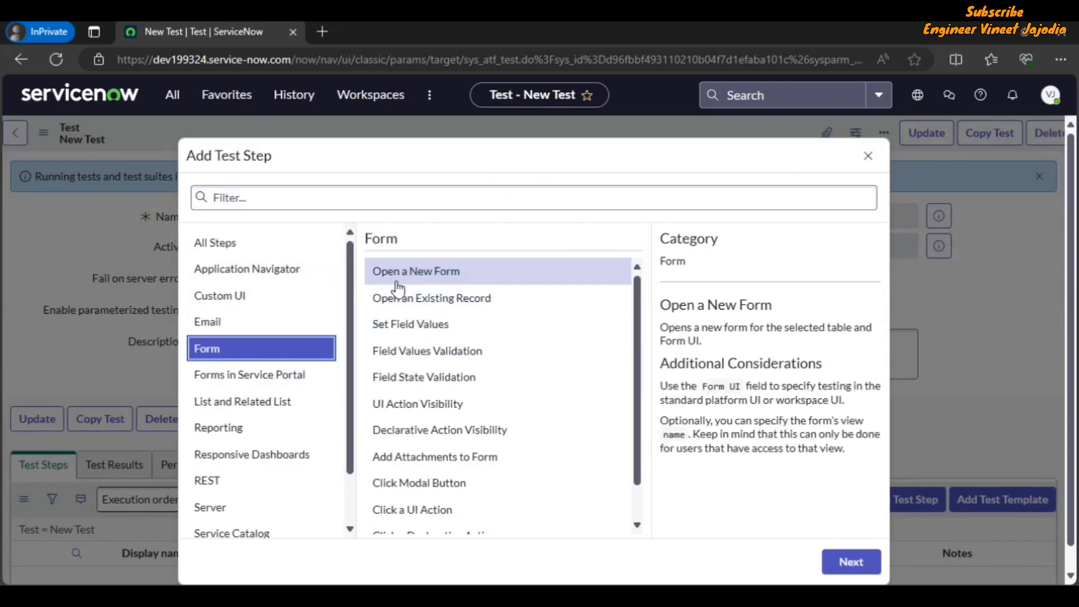
click(509, 281)
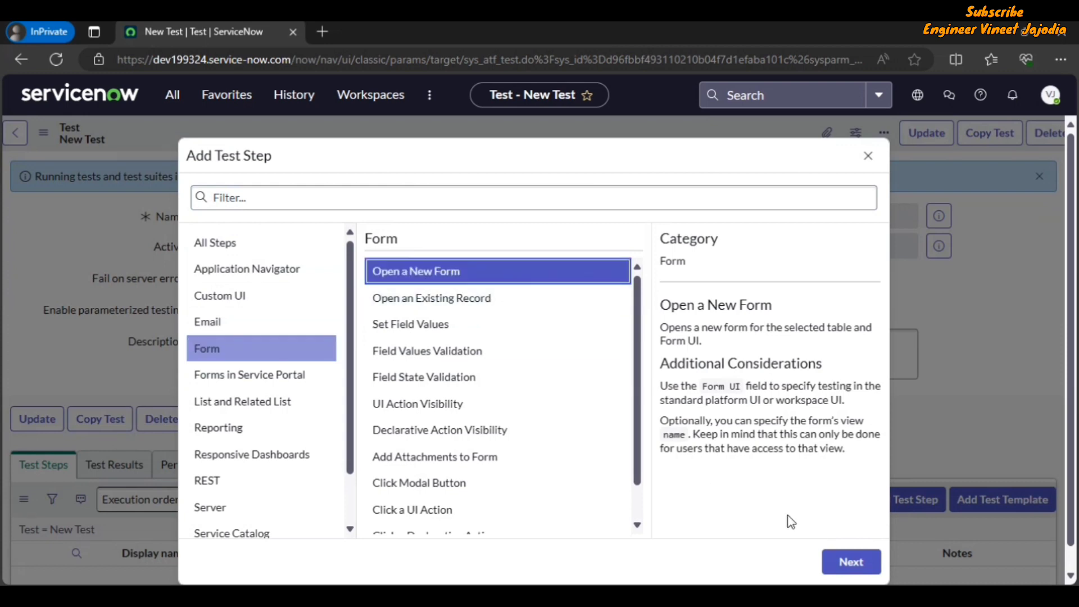
click(862, 563)
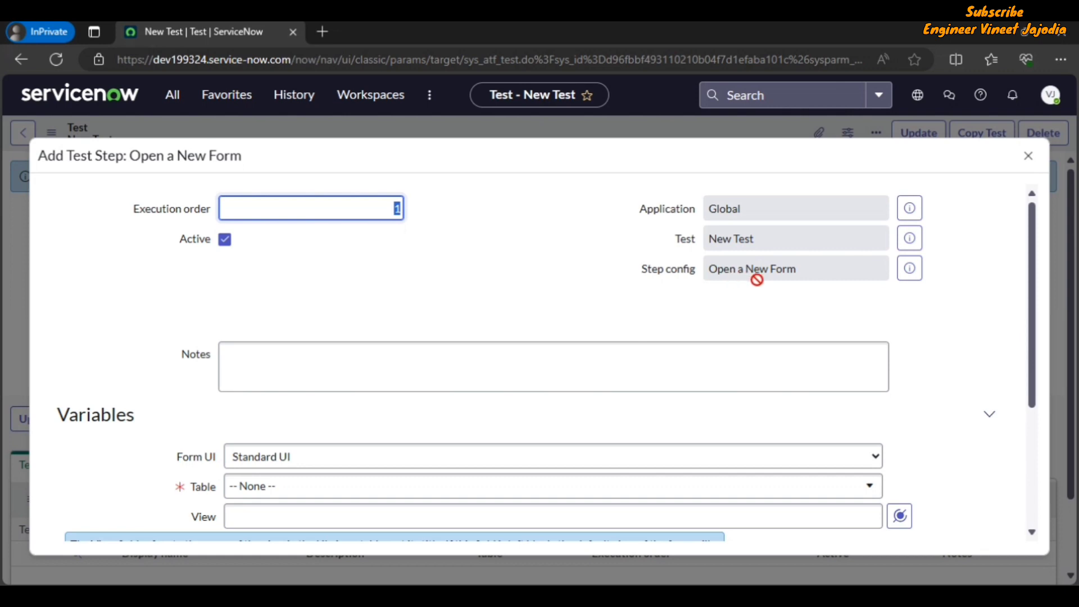
Set Form UI to Service Operations Workspace and Table to Incident, then submit the step
scroll(231, 368, down, 2)
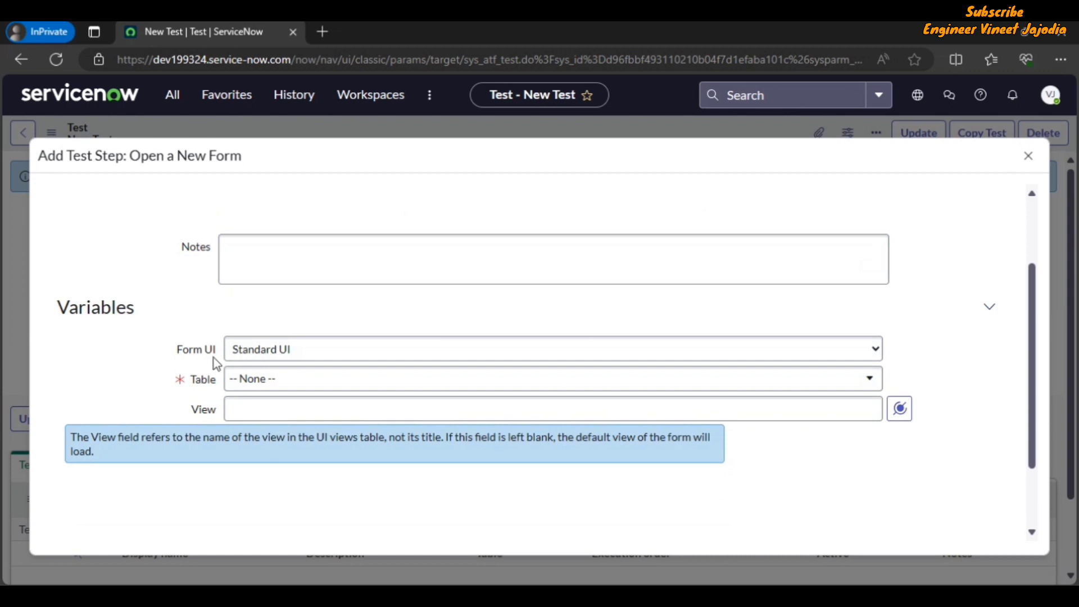
click(385, 353)
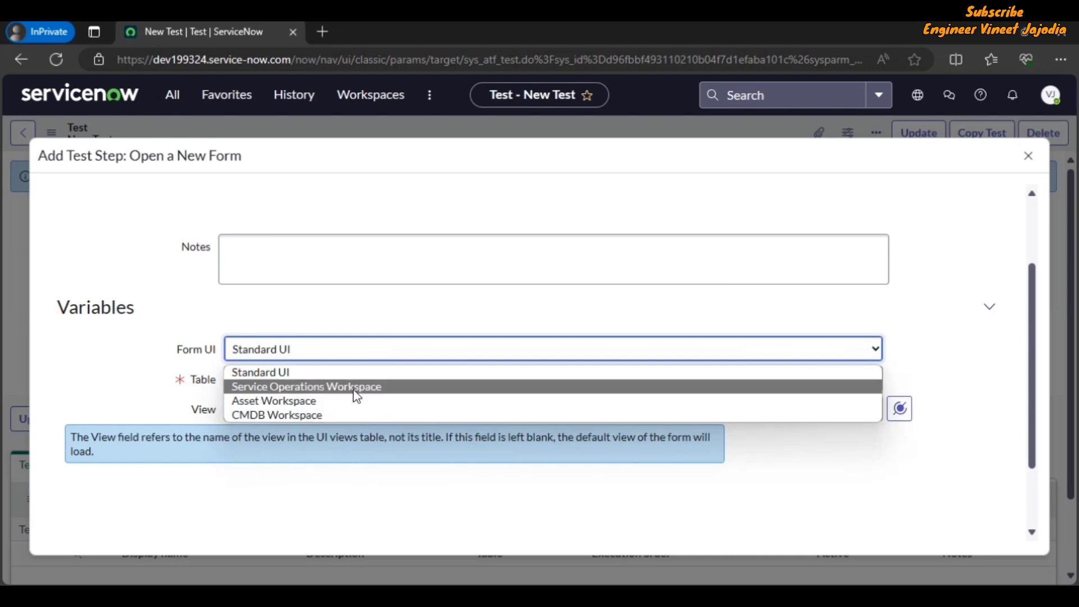
click(355, 395)
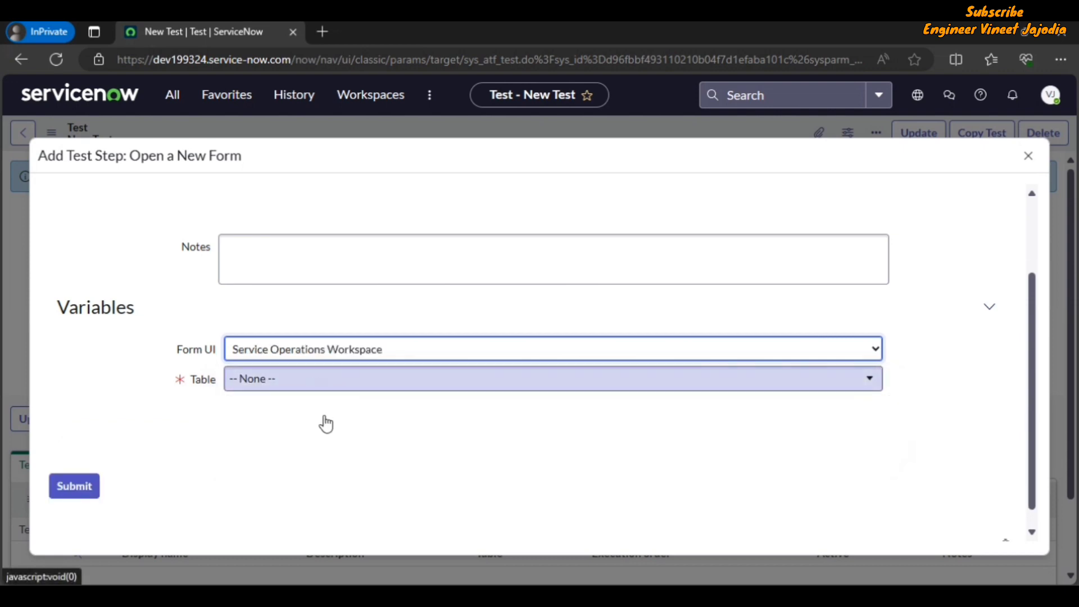
click(325, 379)
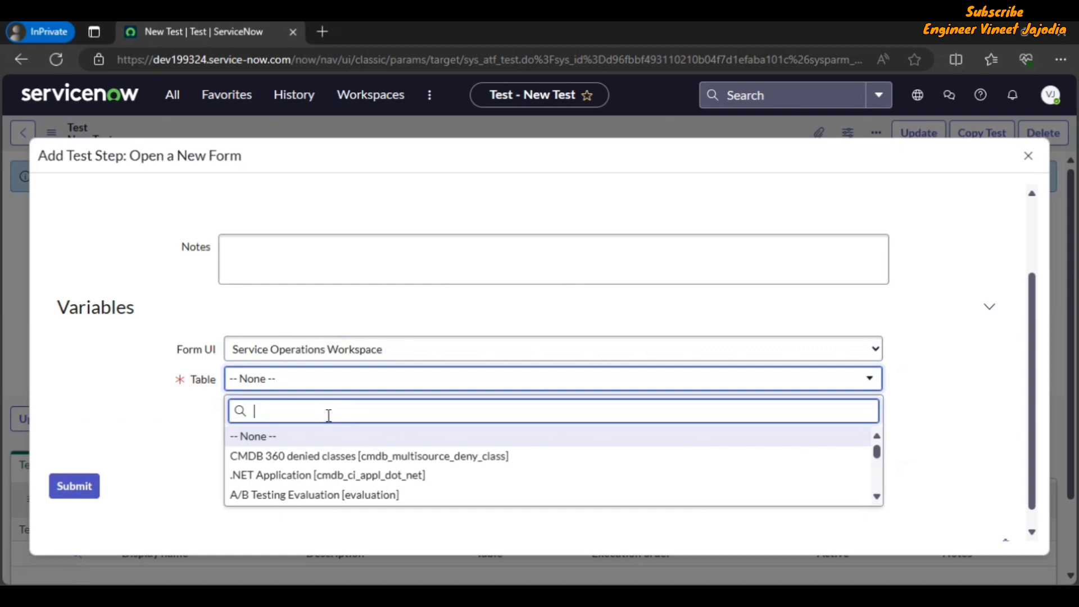
text(Incident)
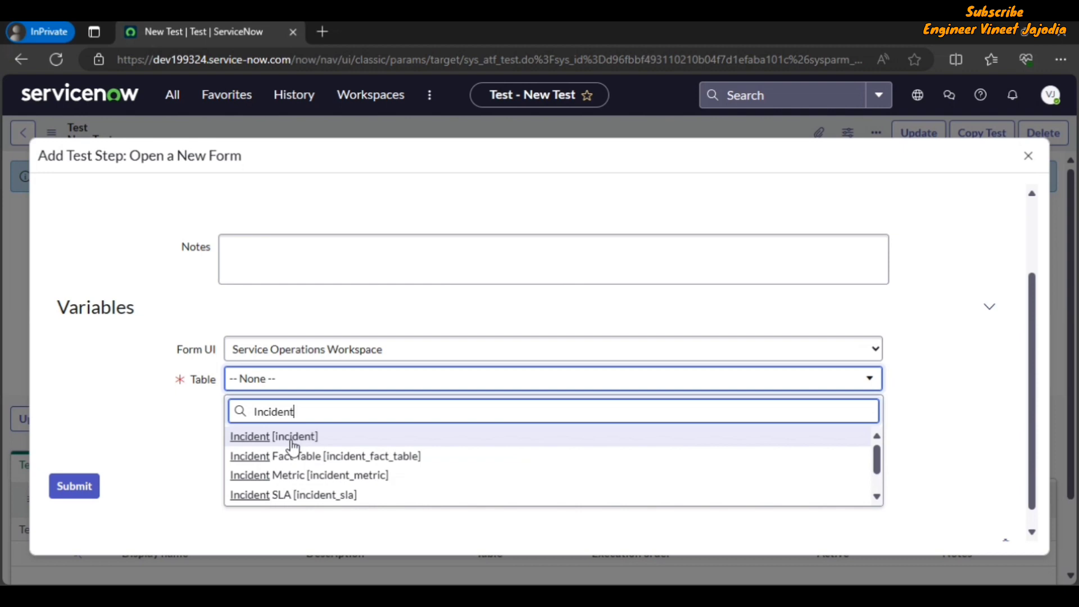
click(293, 441)
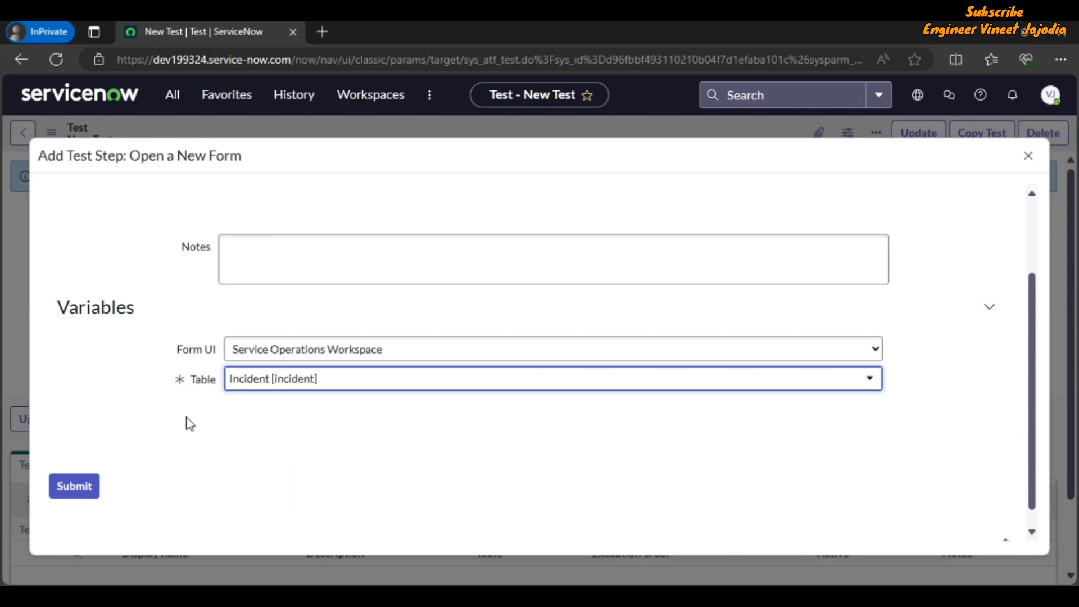
click(73, 487)
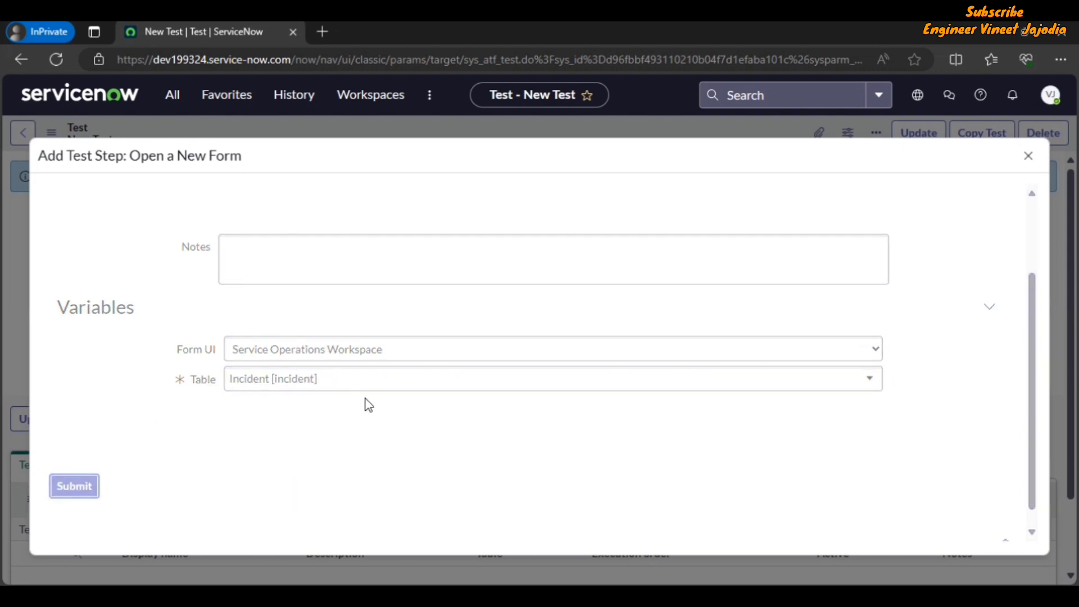
scroll(301, 448, down, 2)
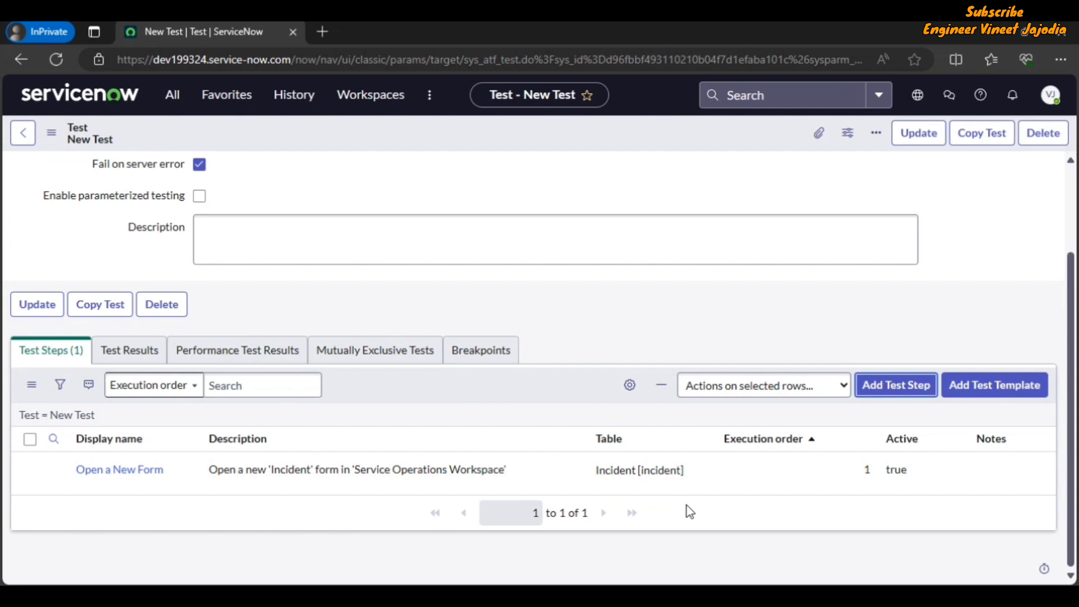
Add a Form > Submit a Form step using Service Operations Workspace as Form UI
click(898, 393)
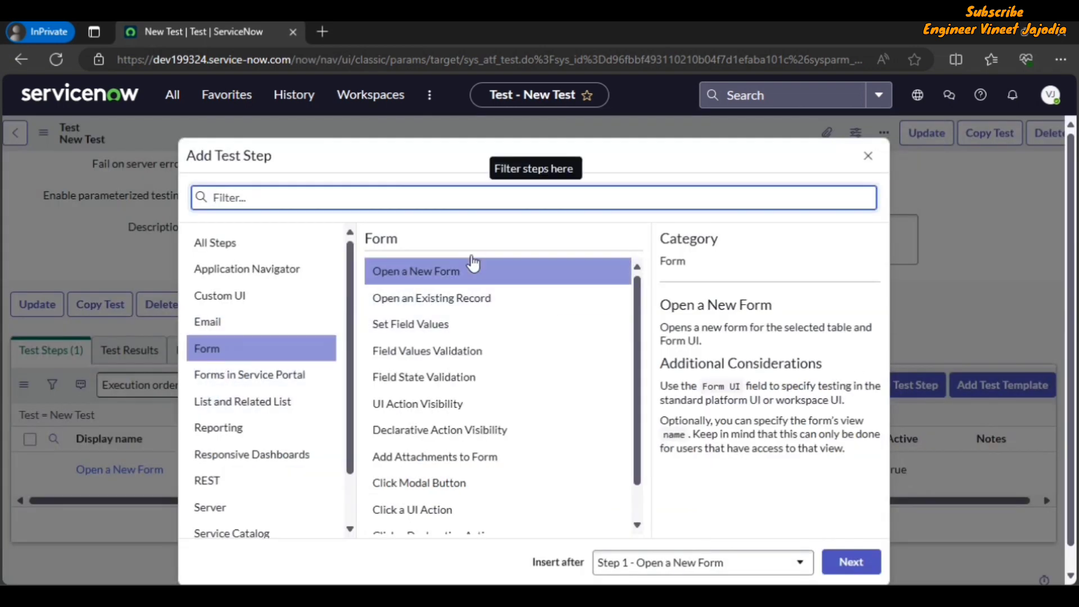
scroll(639, 315, down, 1)
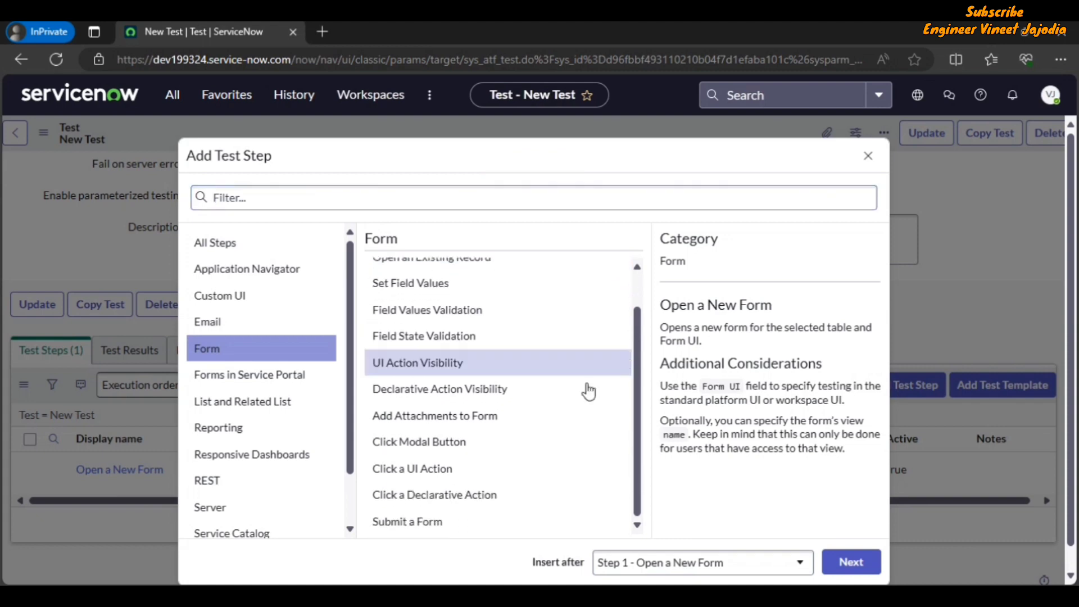
click(456, 525)
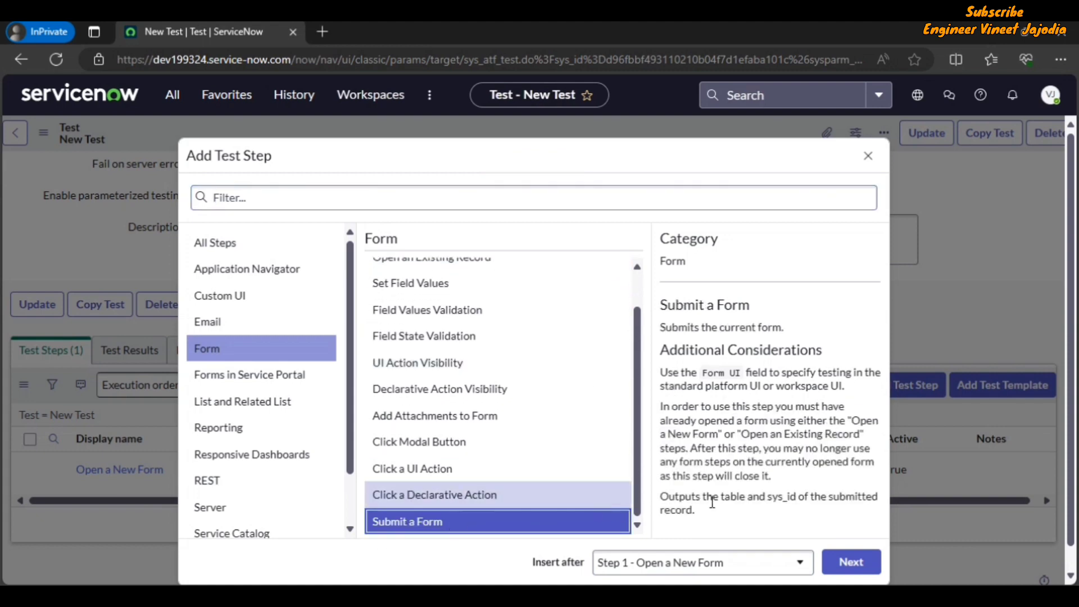
click(854, 565)
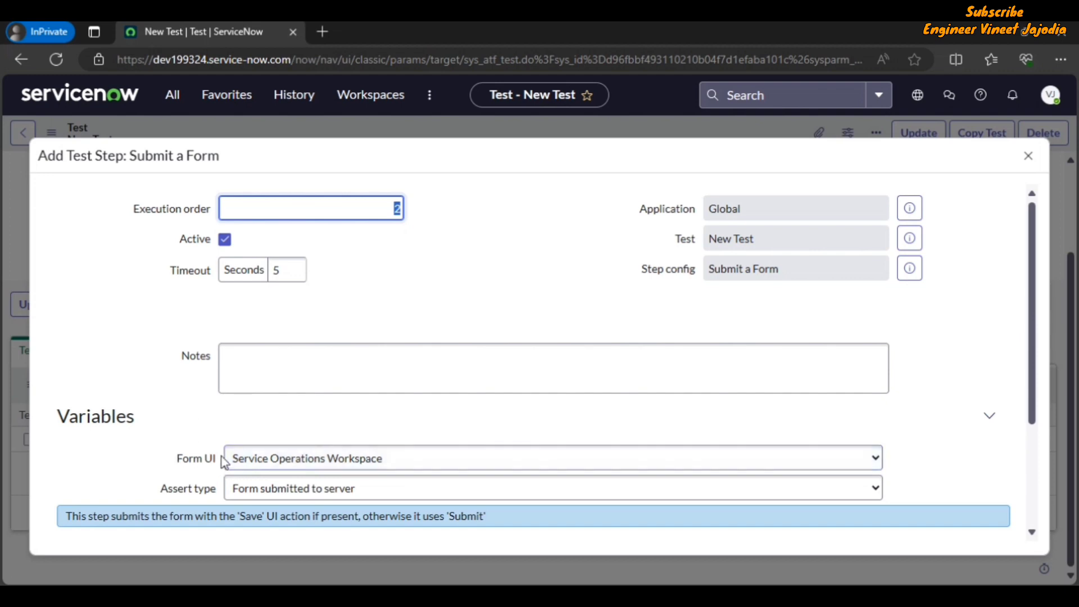
scroll(981, 404, down, 3)
click(78, 470)
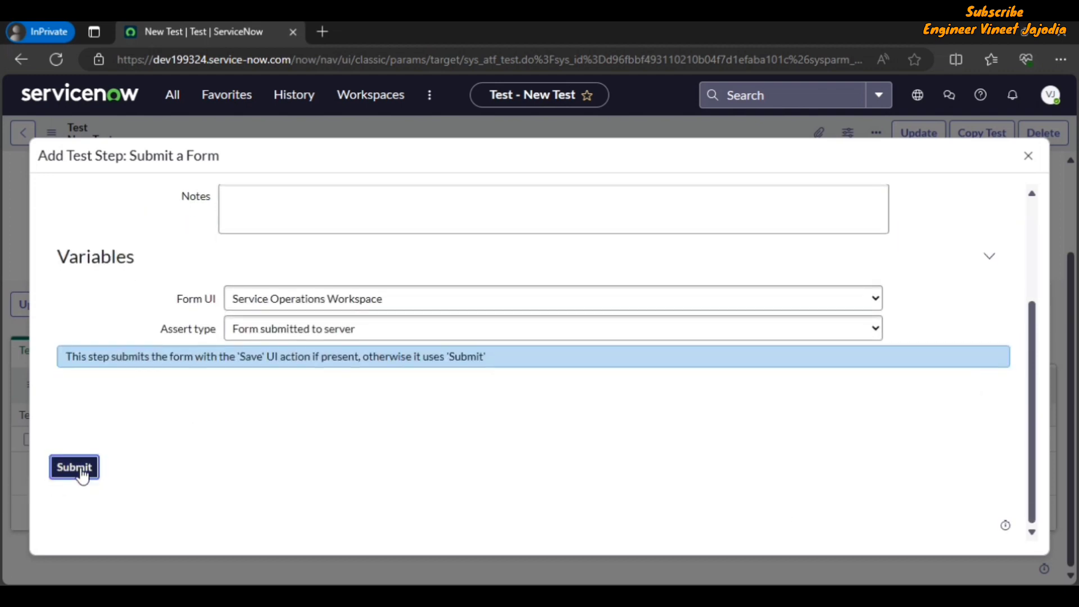